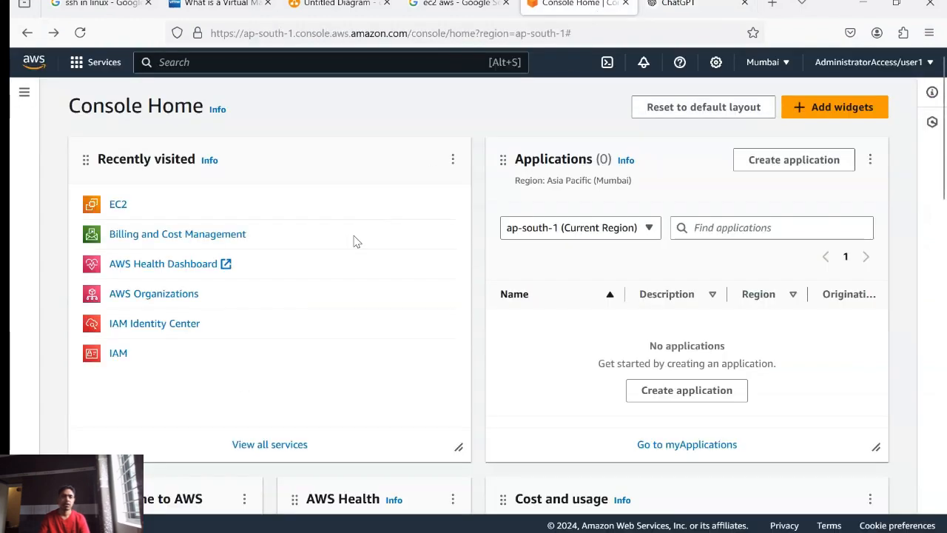
{"action": "left_click", "coordinate": [88, 62]}
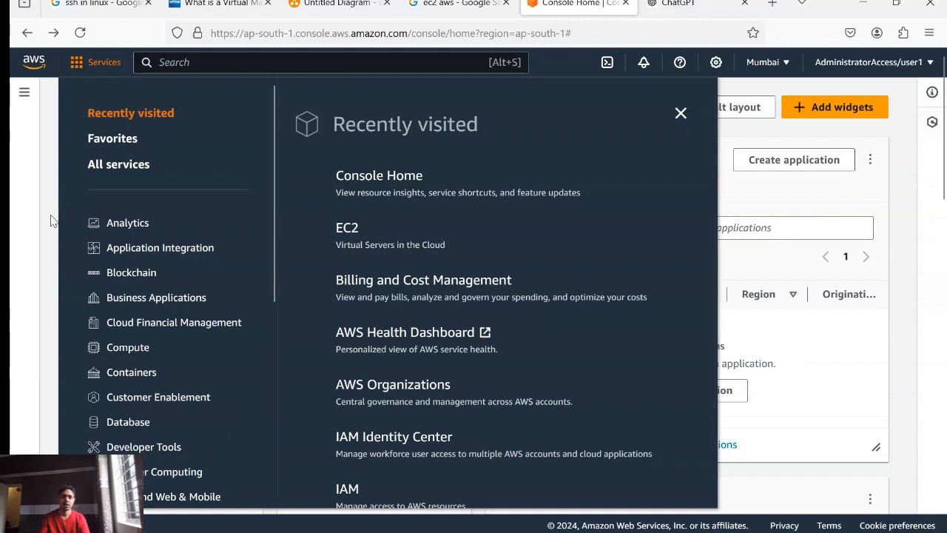
{"action": "scroll", "coordinate": [261, 221], "scroll_direction": "down", "scroll_amount": 2}
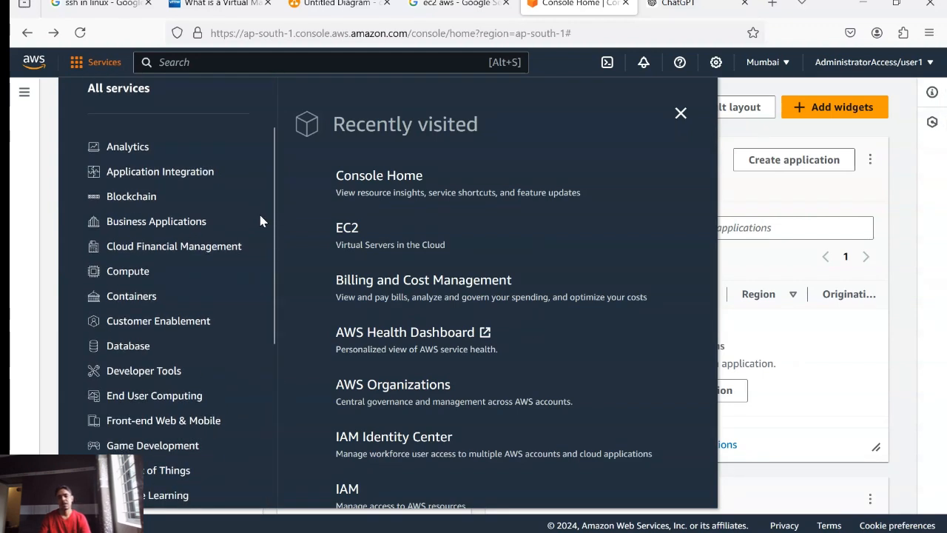
{"action": "scroll", "coordinate": [259, 217], "scroll_direction": "down", "scroll_amount": 2}
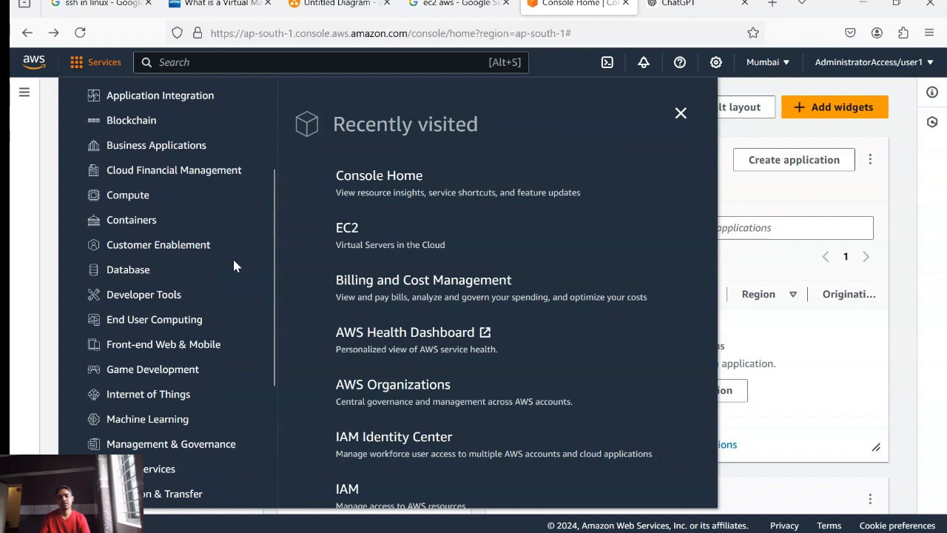
{"action": "scroll", "coordinate": [232, 256], "scroll_direction": "up", "scroll_amount": 4}
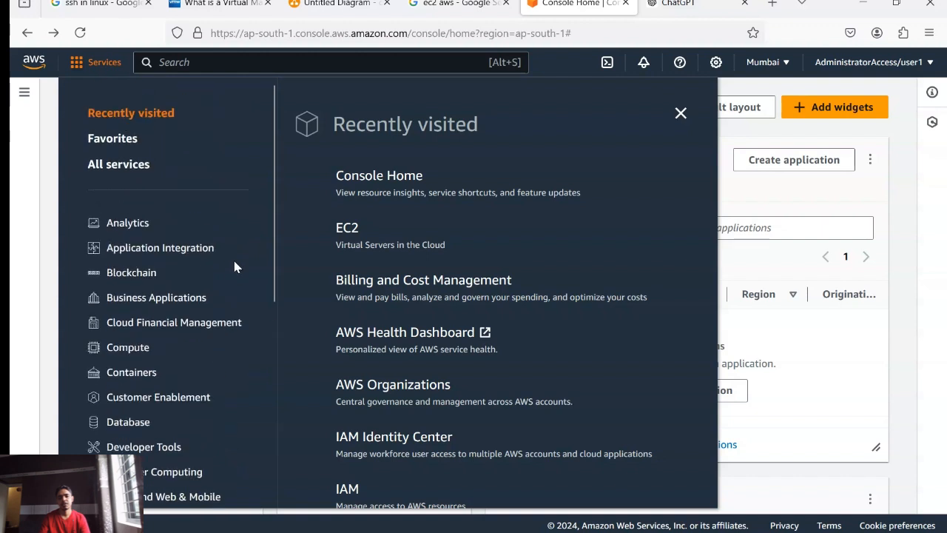
{"action": "left_click", "coordinate": [72, 68]}
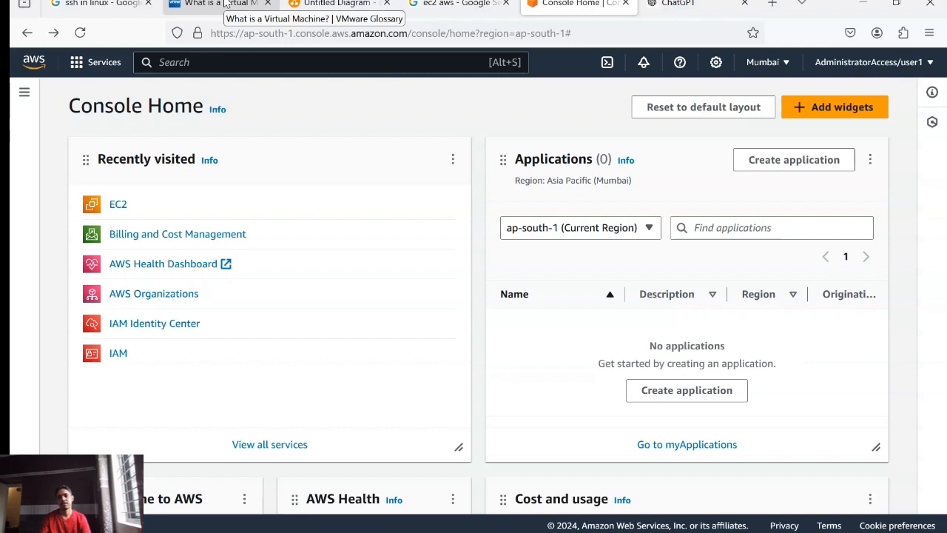
Switch to the ChatGPT conversation and read its layman's explanation of a virtual machine through to the key points
{"action": "left_click", "coordinate": [675, 4]}
{"action": "scroll", "coordinate": [454, 286], "scroll_direction": "up", "scroll_amount": 5}
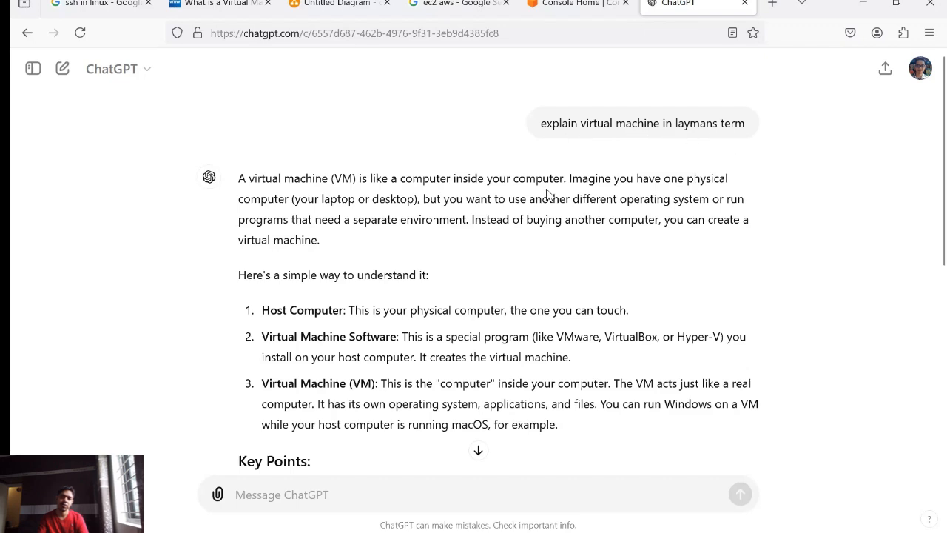
{"action": "left_click_drag", "start_coordinate": [256, 184], "coordinate": [575, 173]}
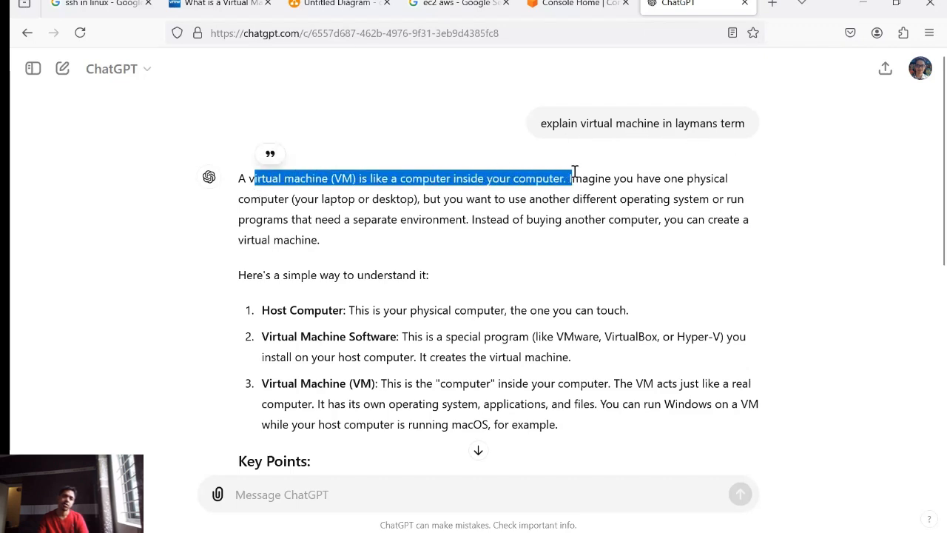
{"action": "left_click", "coordinate": [577, 176]}
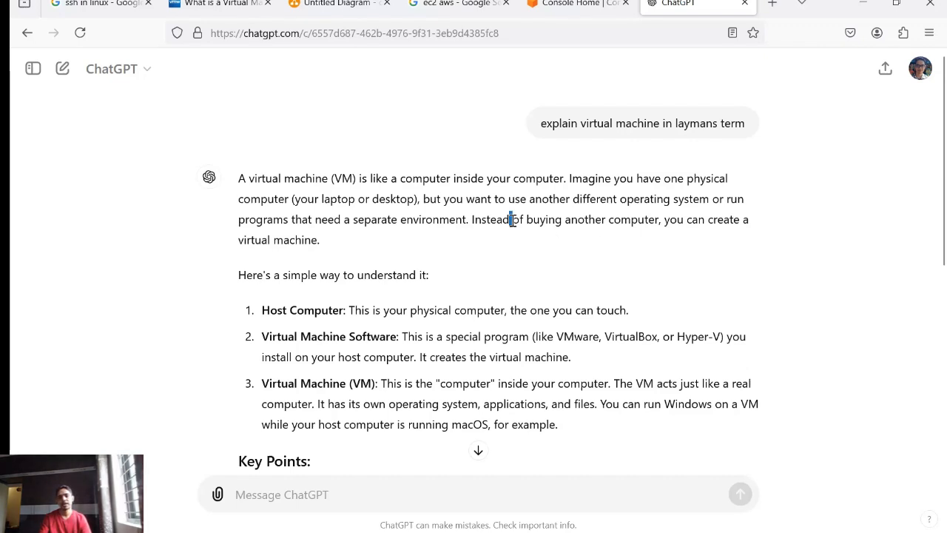
{"action": "left_click_drag", "start_coordinate": [511, 219], "coordinate": [450, 243]}
{"action": "left_click", "coordinate": [450, 242]}
{"action": "scroll", "coordinate": [451, 241], "scroll_direction": "down", "scroll_amount": 2}
{"action": "scroll", "coordinate": [454, 237], "scroll_direction": "down", "scroll_amount": 5}
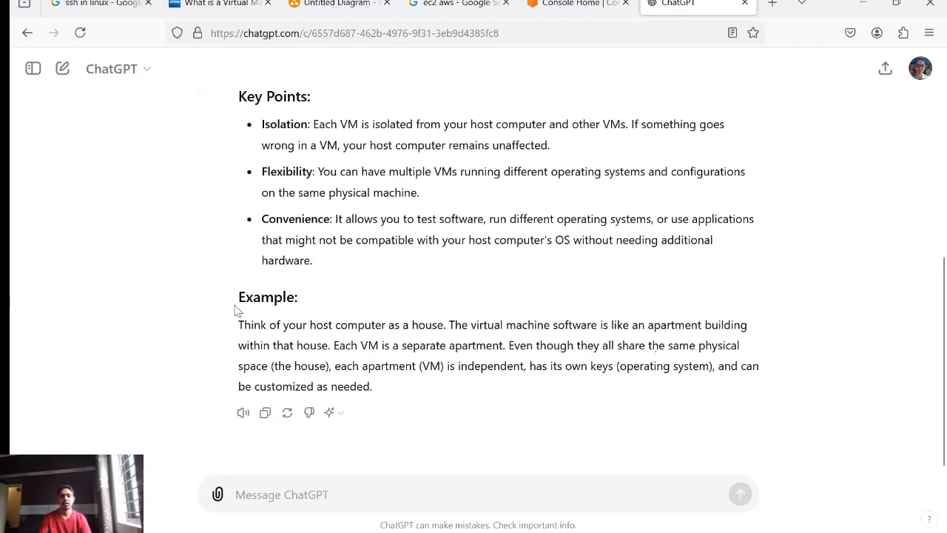
Read the example comparing the host computer to a house and virtual machines to separate apartments
{"action": "left_click_drag", "start_coordinate": [238, 304], "coordinate": [322, 310]}
{"action": "left_click", "coordinate": [249, 313]}
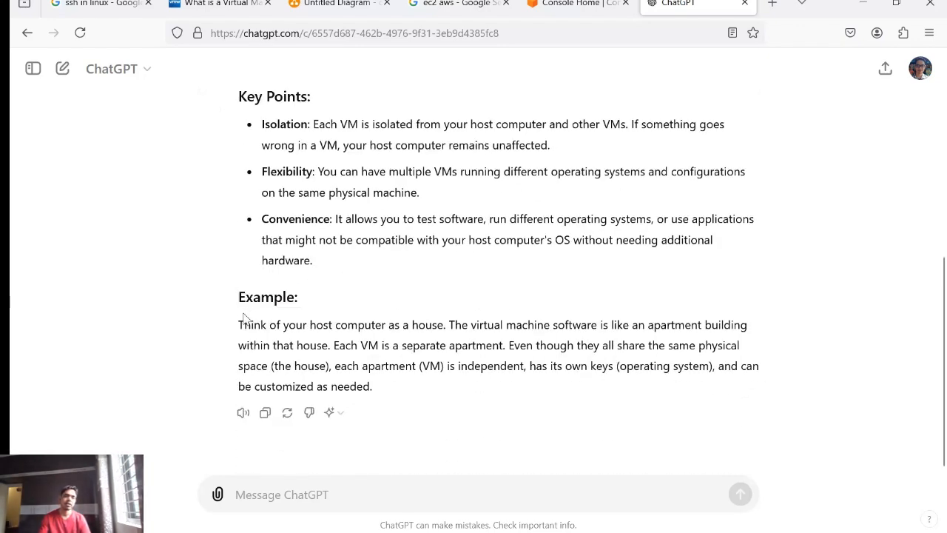
{"action": "left_click_drag", "start_coordinate": [239, 319], "coordinate": [451, 318]}
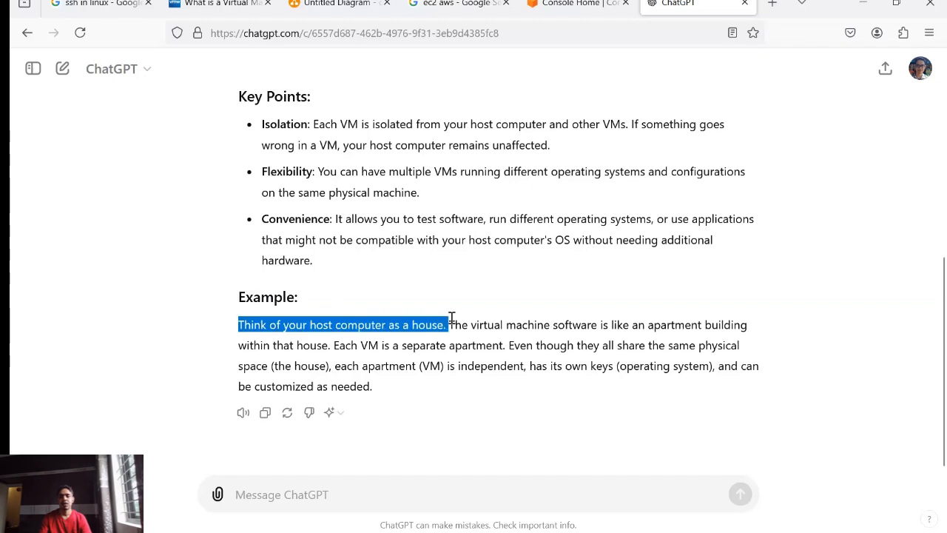
{"action": "left_click", "coordinate": [453, 317]}
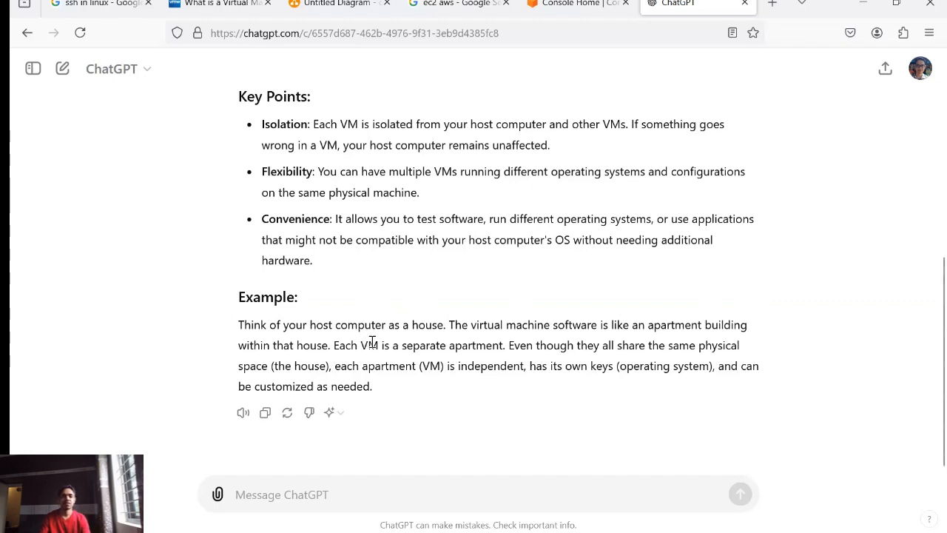
{"action": "left_click_drag", "start_coordinate": [508, 345], "coordinate": [607, 339]}
{"action": "left_click", "coordinate": [607, 339]}
{"action": "left_click_drag", "start_coordinate": [474, 366], "coordinate": [555, 362]}
{"action": "left_click", "coordinate": [555, 361]}
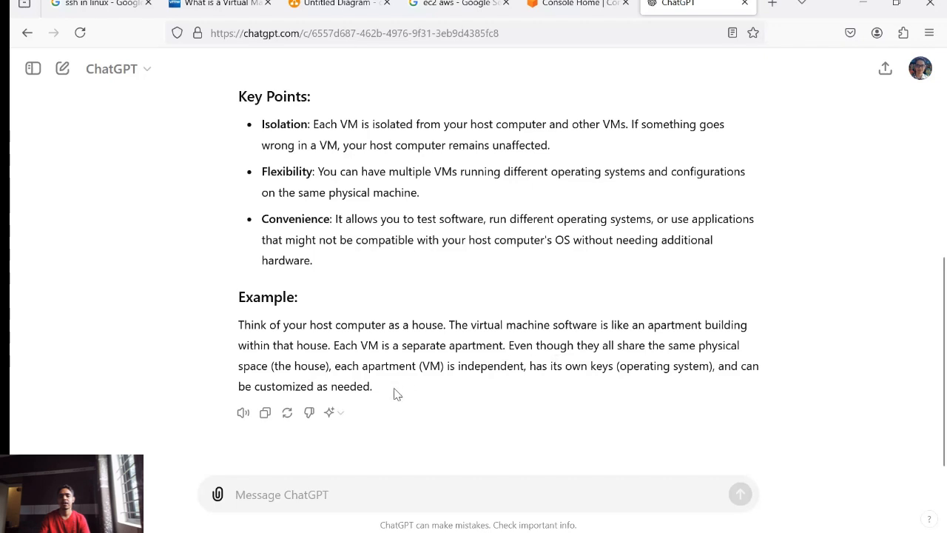
{"action": "left_click_drag", "start_coordinate": [374, 386], "coordinate": [363, 365]}
{"action": "left_click", "coordinate": [364, 366]}
Switch back to the AWS console and look at the list of available regions
{"action": "left_click", "coordinate": [574, 4]}
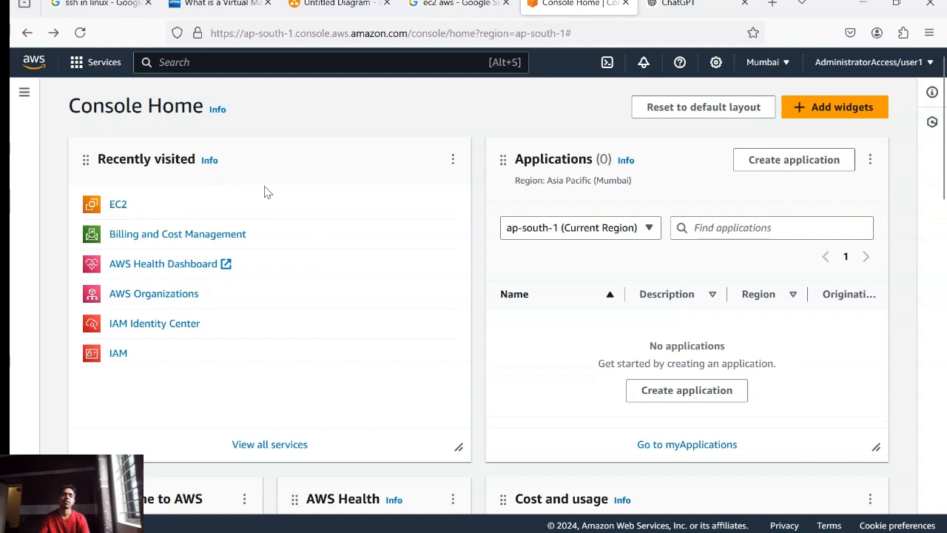
{"action": "left_click", "coordinate": [767, 63]}
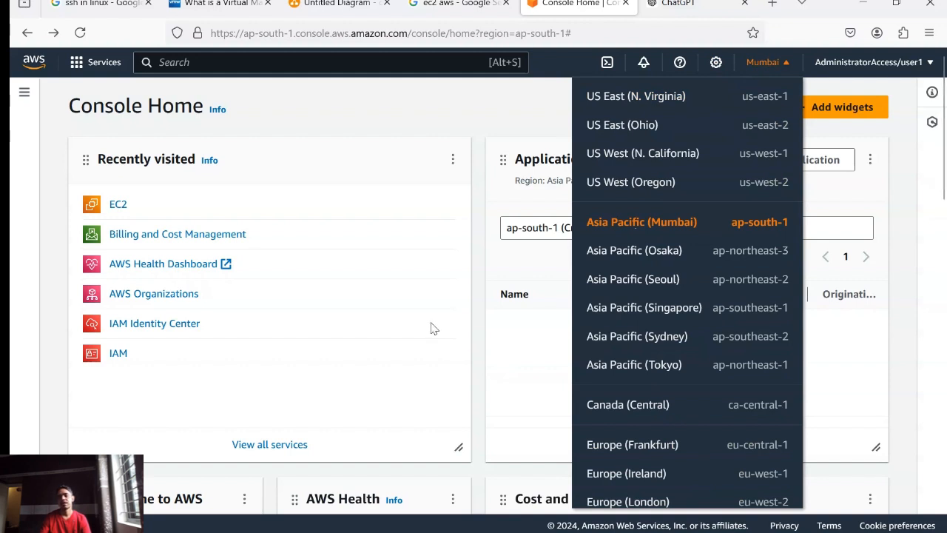
{"action": "left_click", "coordinate": [775, 64]}
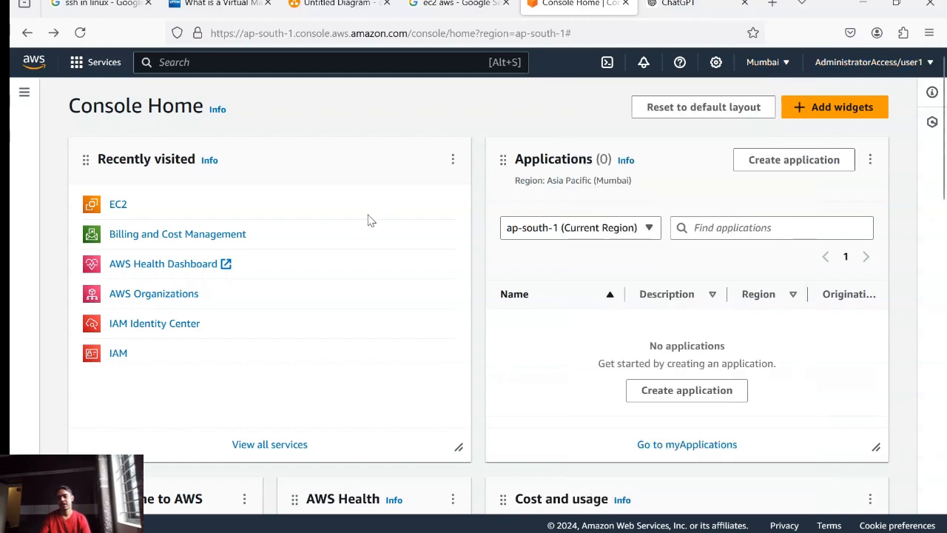
Start launching a new instance from the EC2 instances page and name it my-first-vm
{"action": "left_click", "coordinate": [118, 205]}
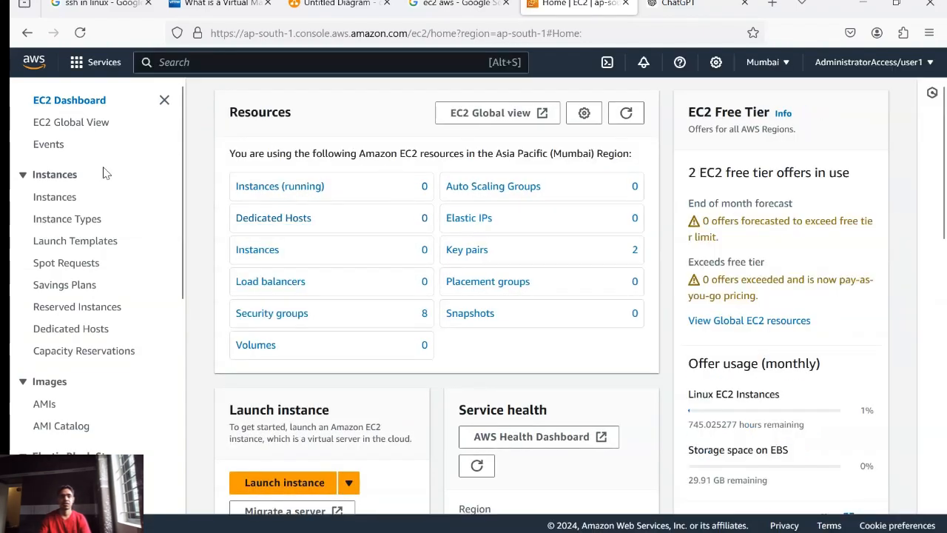
{"action": "left_click", "coordinate": [58, 198]}
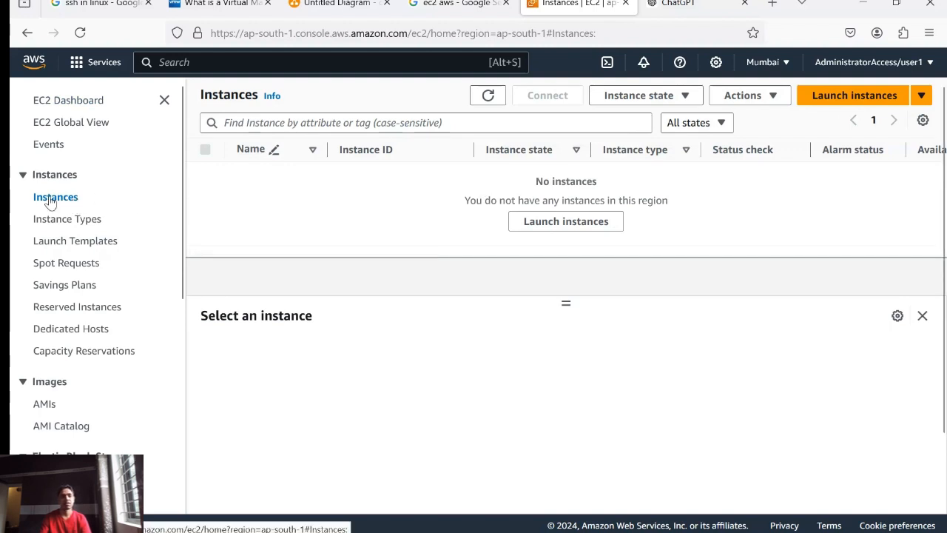
{"action": "left_click", "coordinate": [874, 98]}
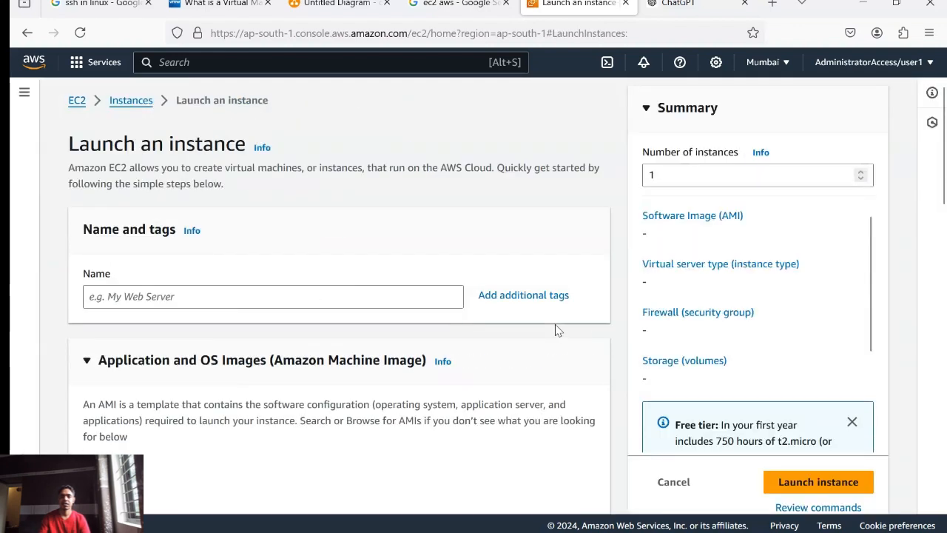
{"action": "left_click", "coordinate": [285, 302]}
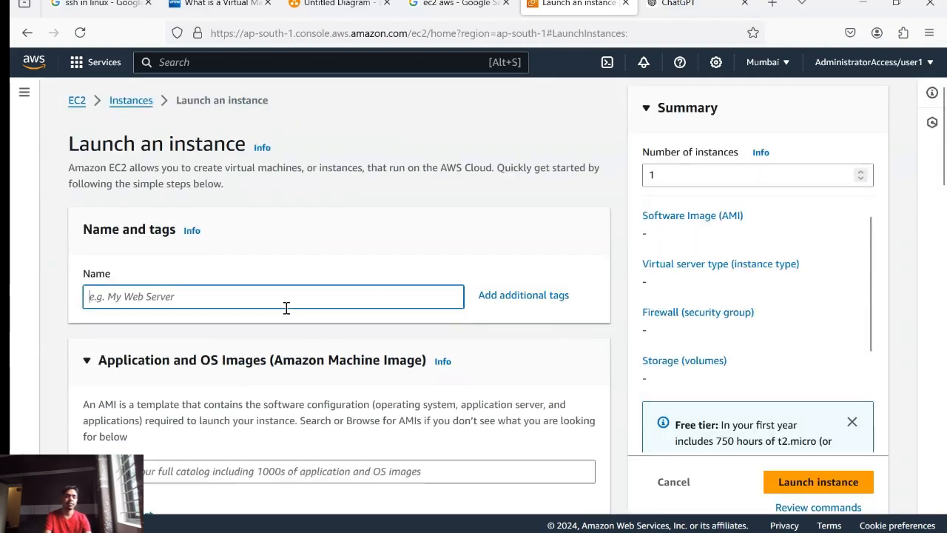
{"action": "type", "text": "my-first"}
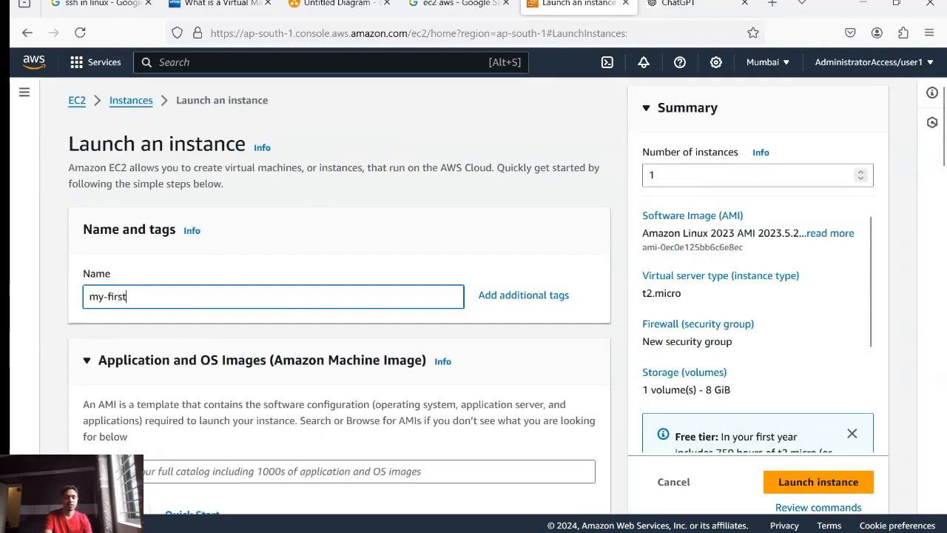
{"action": "type", "text": "-vm"}
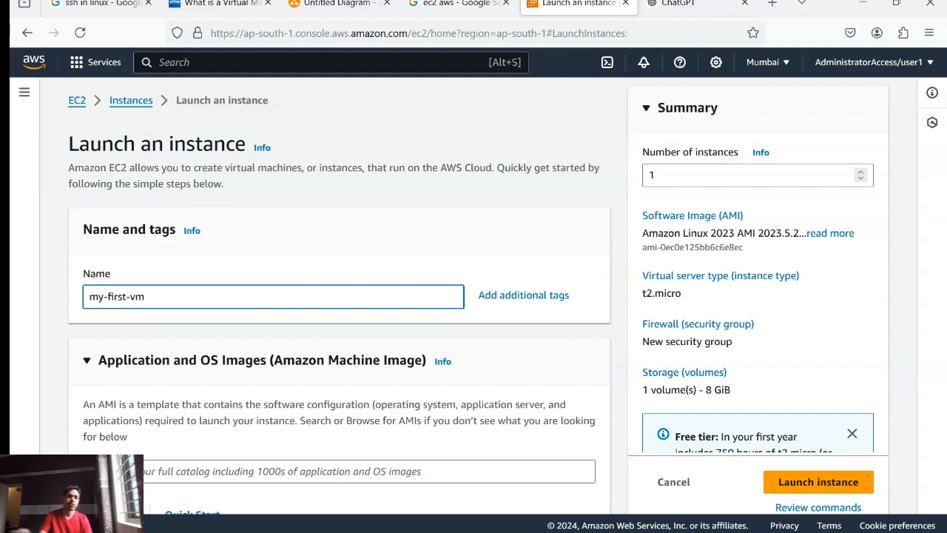
Choose Ubuntu as the instance's operating system image and review the image details and instance type
{"action": "scroll", "coordinate": [315, 299], "scroll_direction": "down", "scroll_amount": 3}
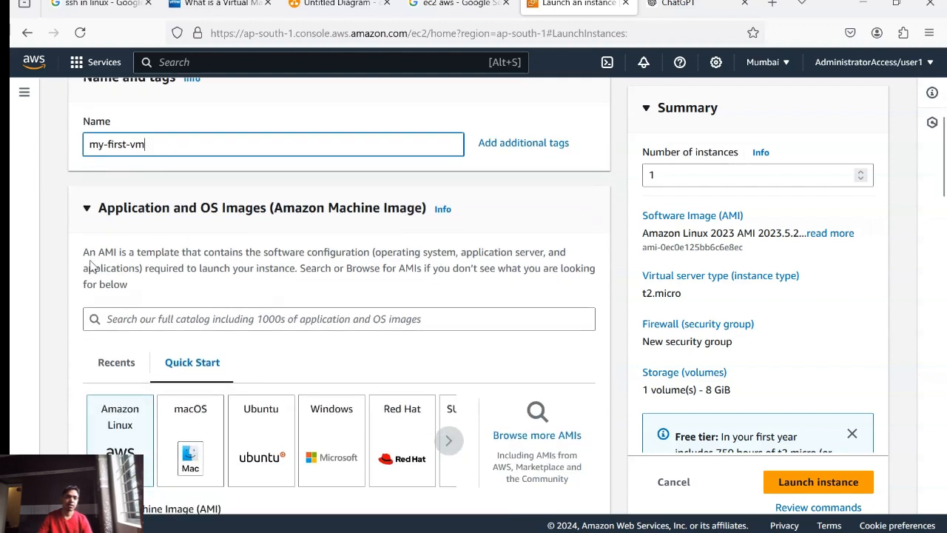
{"action": "left_click", "coordinate": [255, 348]}
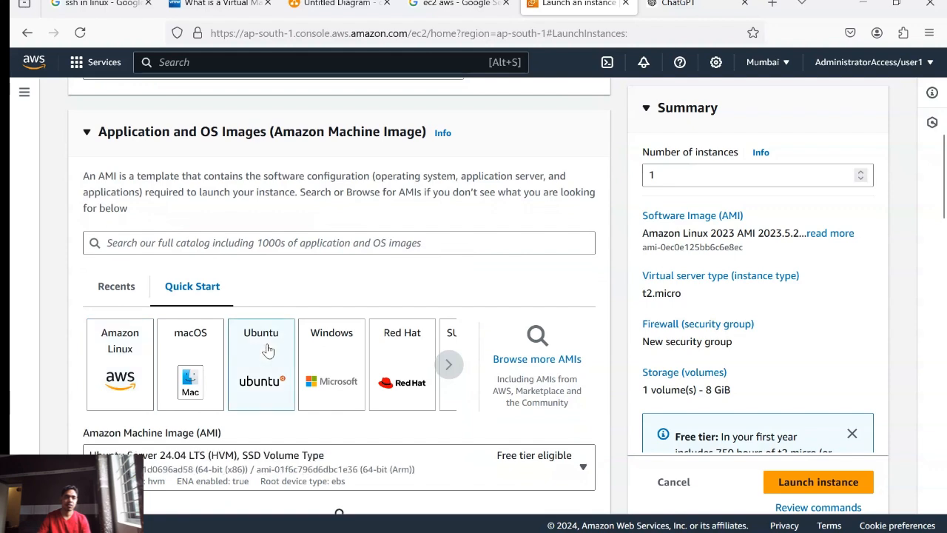
{"action": "scroll", "coordinate": [162, 347], "scroll_direction": "down", "scroll_amount": 2}
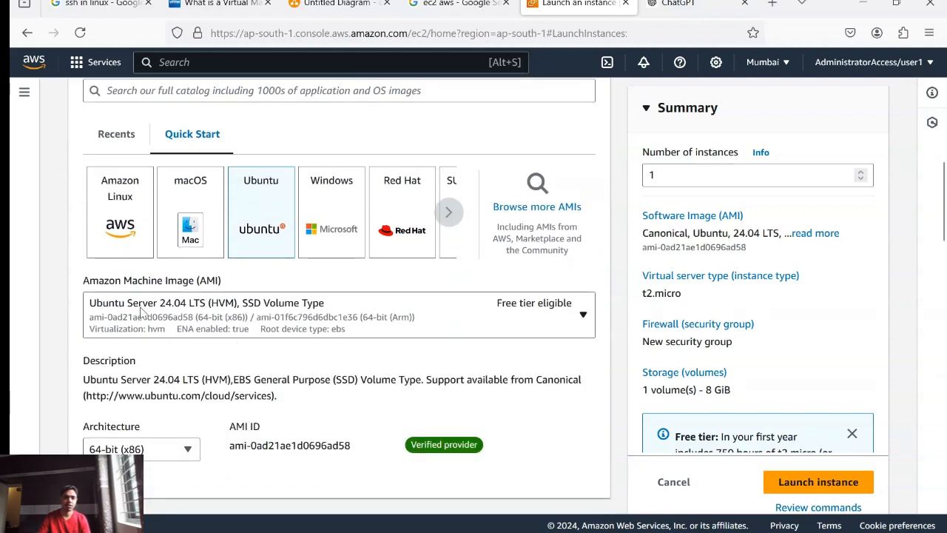
{"action": "scroll", "coordinate": [42, 323], "scroll_direction": "down", "scroll_amount": 2}
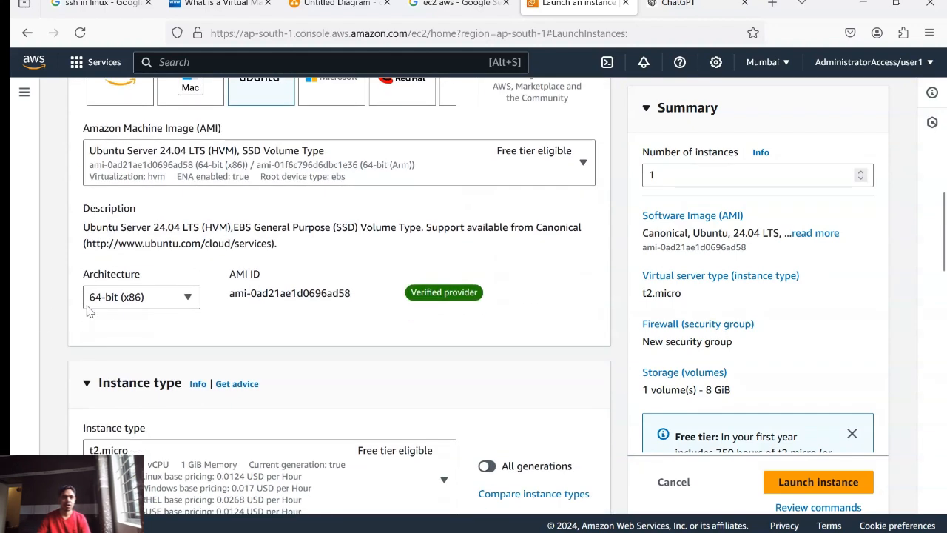
{"action": "scroll", "coordinate": [330, 330], "scroll_direction": "down", "scroll_amount": 2}
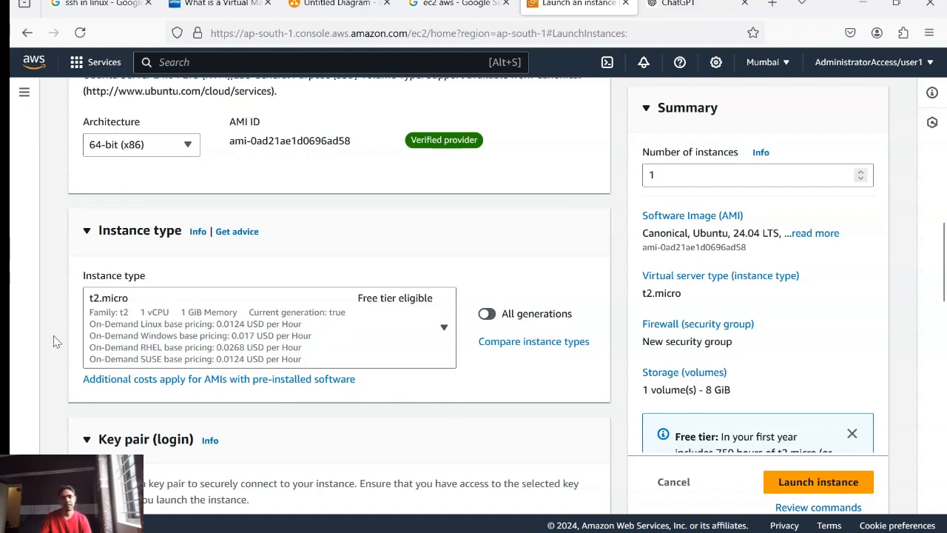
{"action": "scroll", "coordinate": [56, 340], "scroll_direction": "down", "scroll_amount": 2}
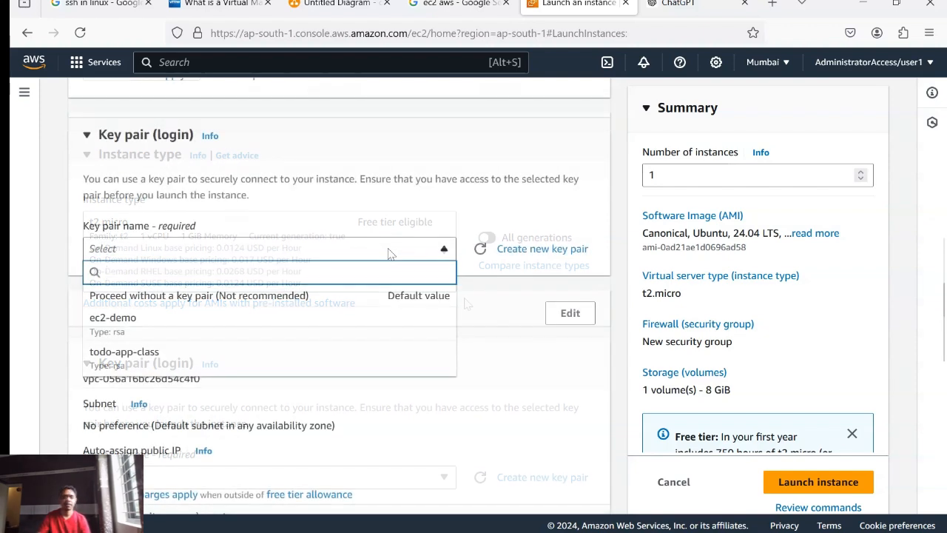
{"action": "left_click", "coordinate": [392, 245]}
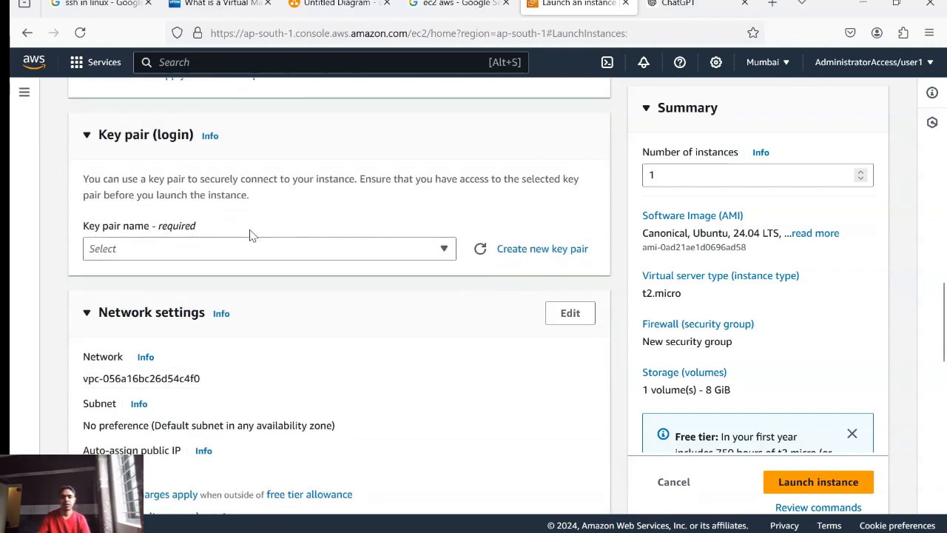
{"action": "left_click", "coordinate": [505, 251]}
{"action": "left_click", "coordinate": [338, 188]}
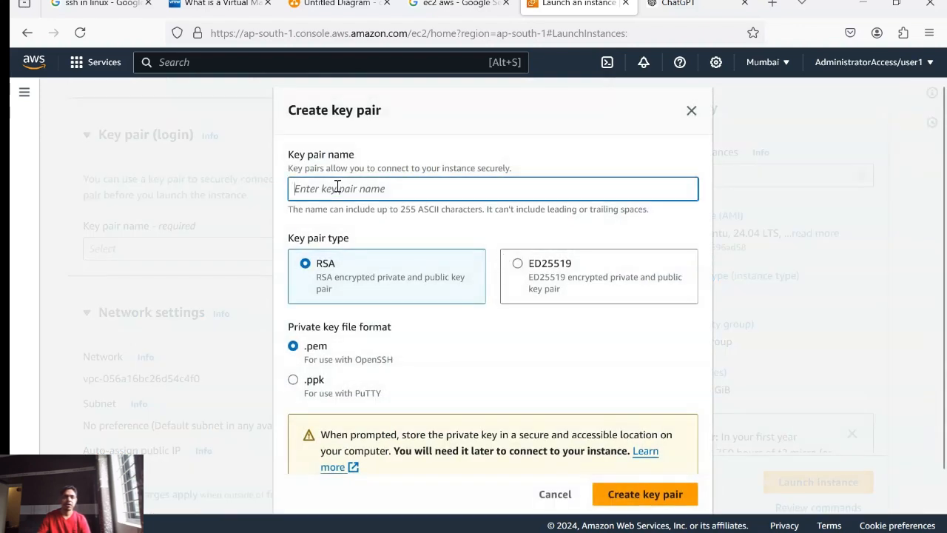
{"action": "type", "text": "mykey"}
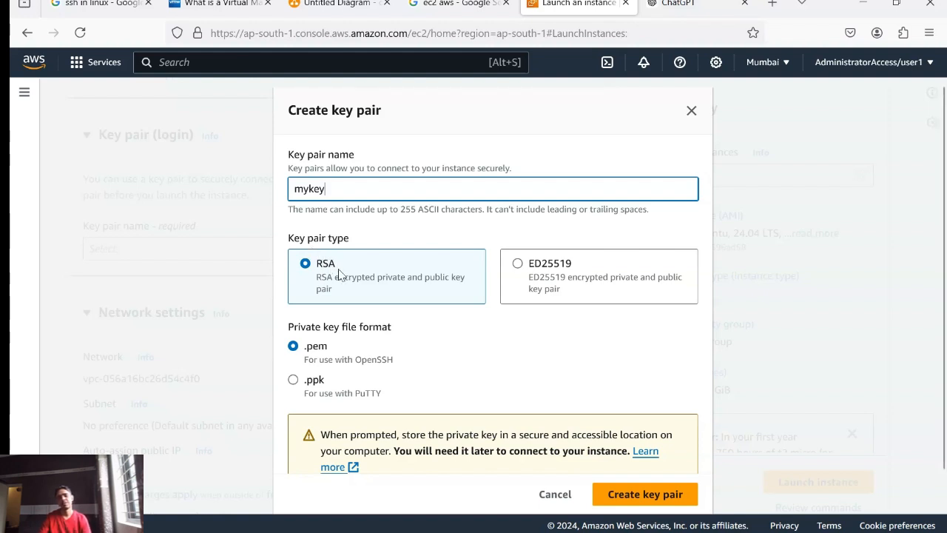
{"action": "scroll", "coordinate": [374, 319], "scroll_direction": "down", "scroll_amount": 1}
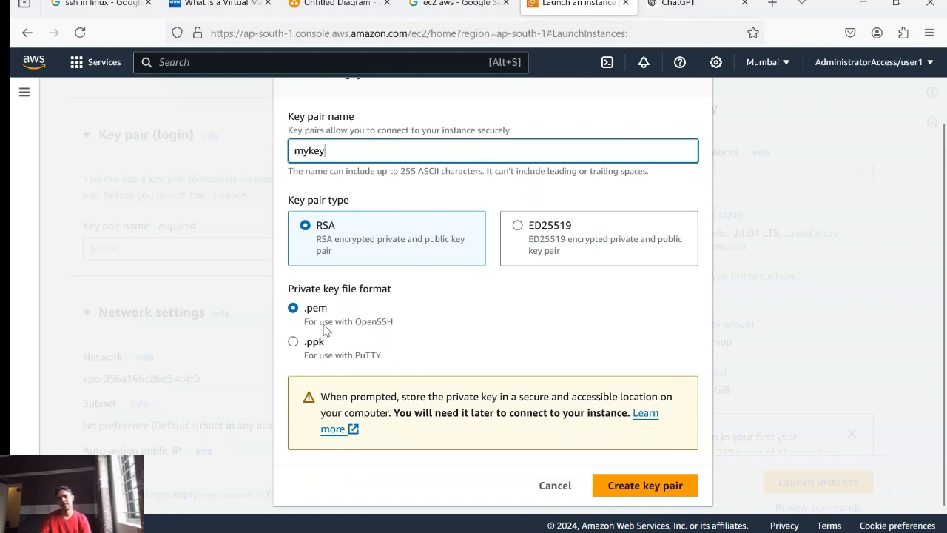
{"action": "mouse_move", "coordinate": [321, 330]}
{"action": "left_mouse_down"}
{"action": "mouse_move", "coordinate": [407, 328]}
{"action": "mouse_move", "coordinate": [309, 330]}
{"action": "left_mouse_up"}
{"action": "left_click", "coordinate": [383, 322]}
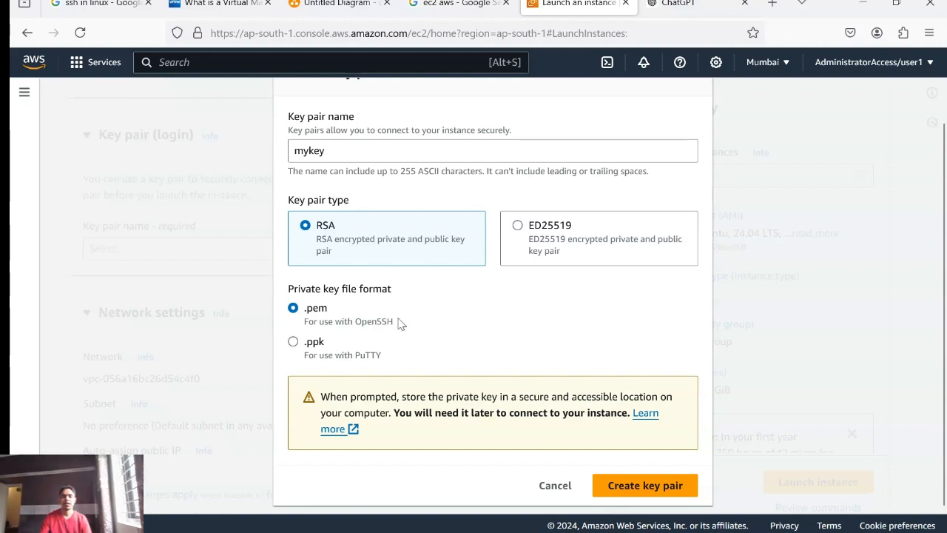
{"action": "left_click", "coordinate": [558, 488]}
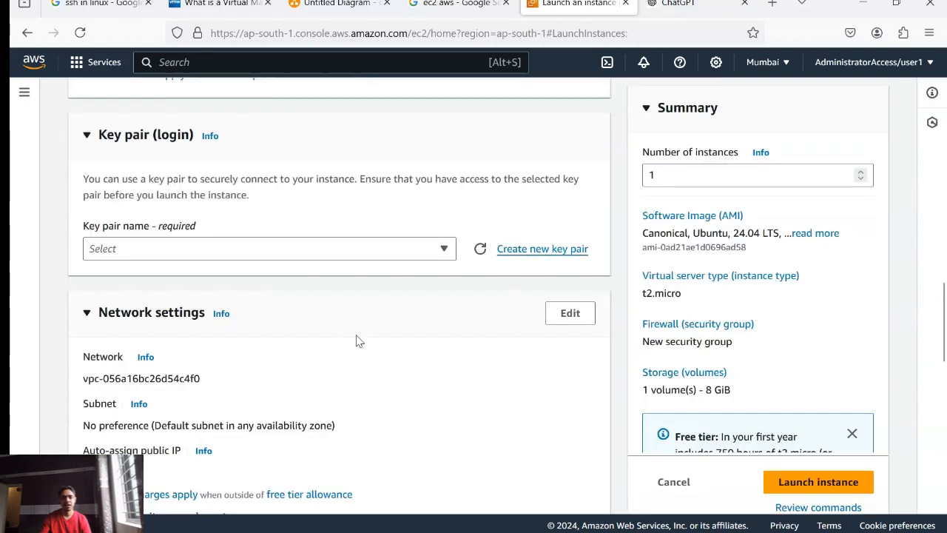
Select the existing key pair ec2-demo for logging in to the instance
{"action": "left_click", "coordinate": [339, 251]}
{"action": "left_click", "coordinate": [277, 321]}
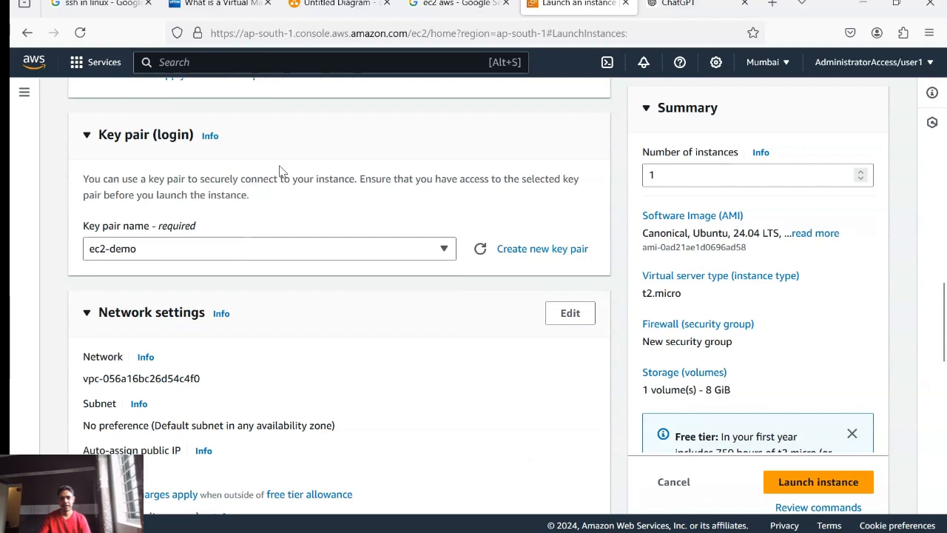
Look at the SSH connection diagram and the Google search results explaining SSH in Linux
{"action": "left_click", "coordinate": [333, 4]}
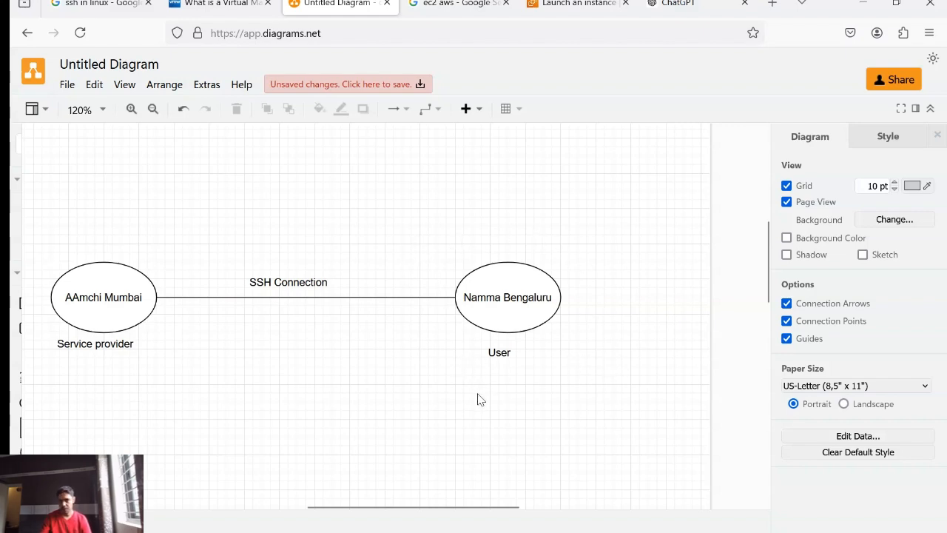
{"action": "left_click", "coordinate": [120, 7]}
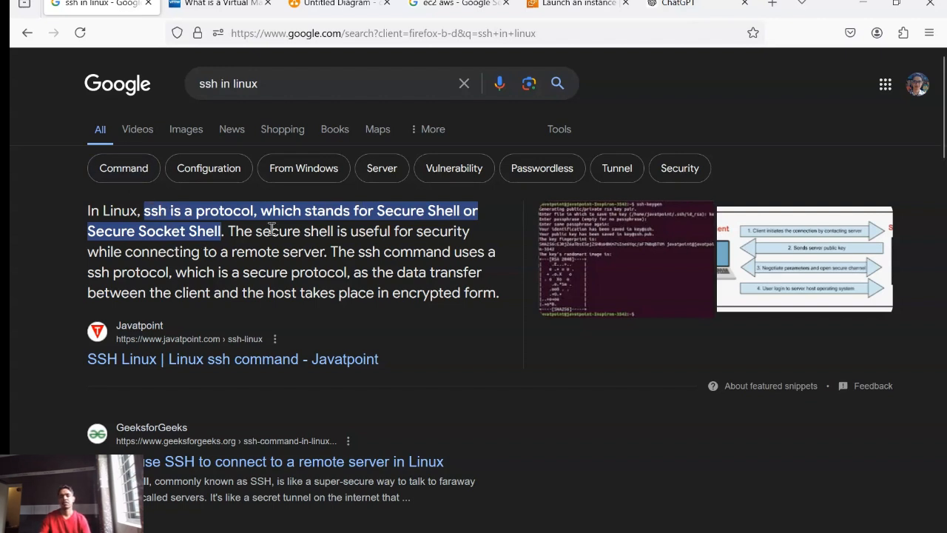
{"action": "left_click_drag", "start_coordinate": [265, 236], "coordinate": [244, 239]}
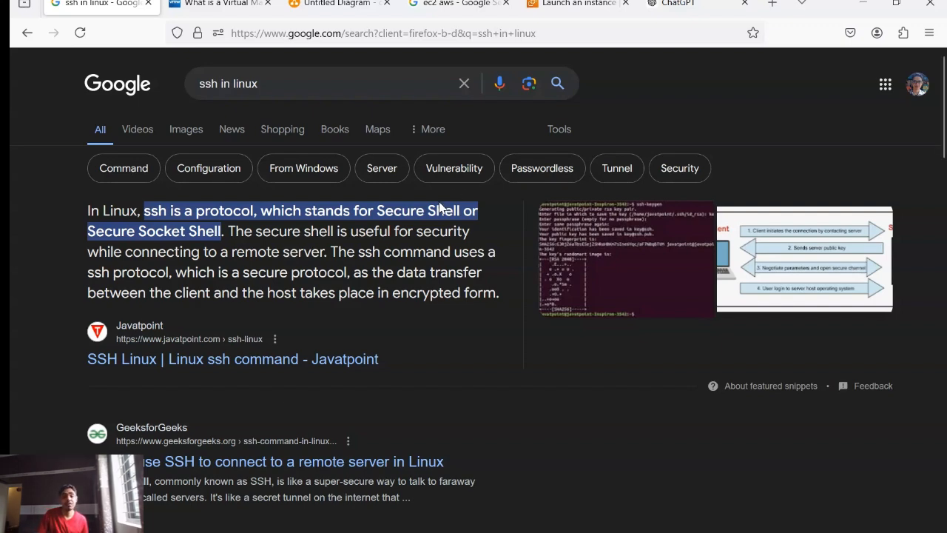
{"action": "scroll", "coordinate": [433, 215], "scroll_direction": "down", "scroll_amount": 1}
{"action": "scroll", "coordinate": [433, 215], "scroll_direction": "up", "scroll_amount": 1}
{"action": "scroll", "coordinate": [433, 214], "scroll_direction": "down", "scroll_amount": 1}
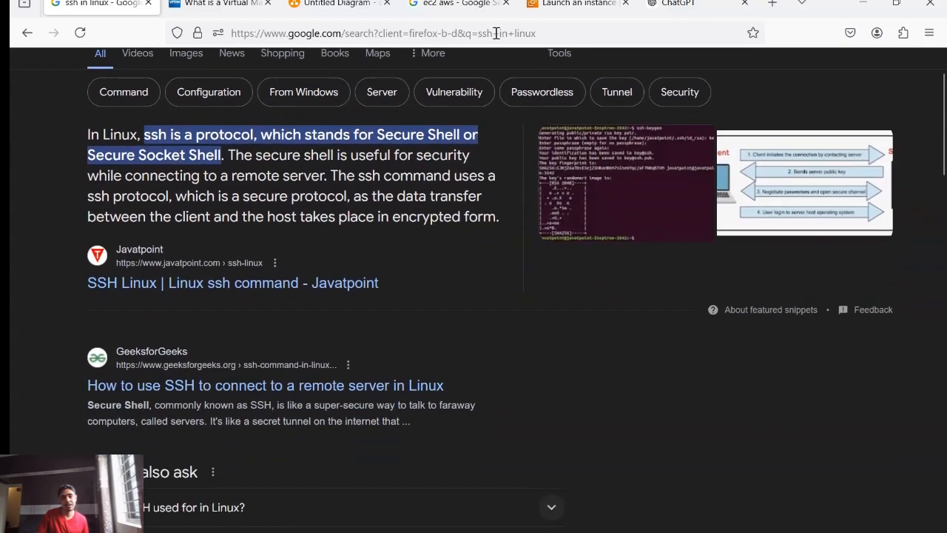
Return to the AWS launch page, review the network settings and summary, and launch the instance
{"action": "left_click", "coordinate": [578, 3]}
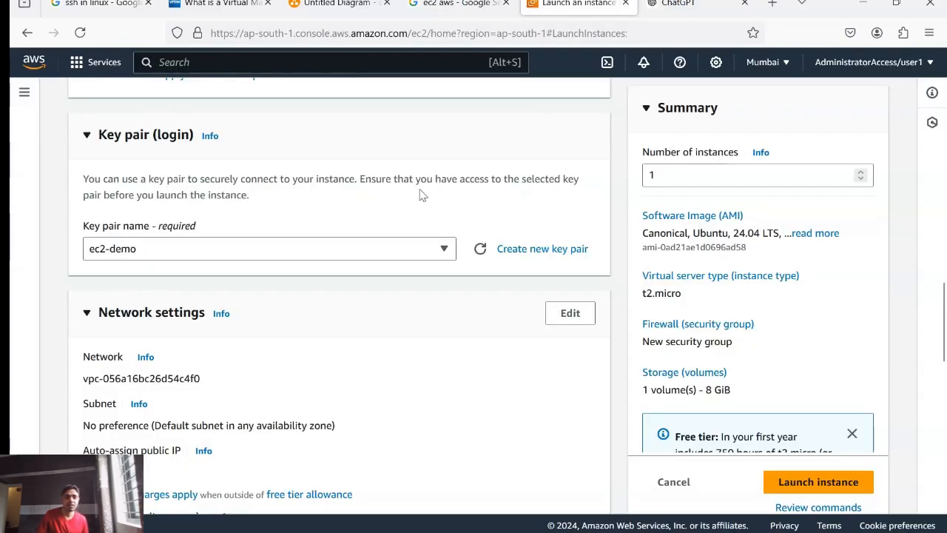
{"action": "scroll", "coordinate": [455, 355], "scroll_direction": "down", "scroll_amount": 2}
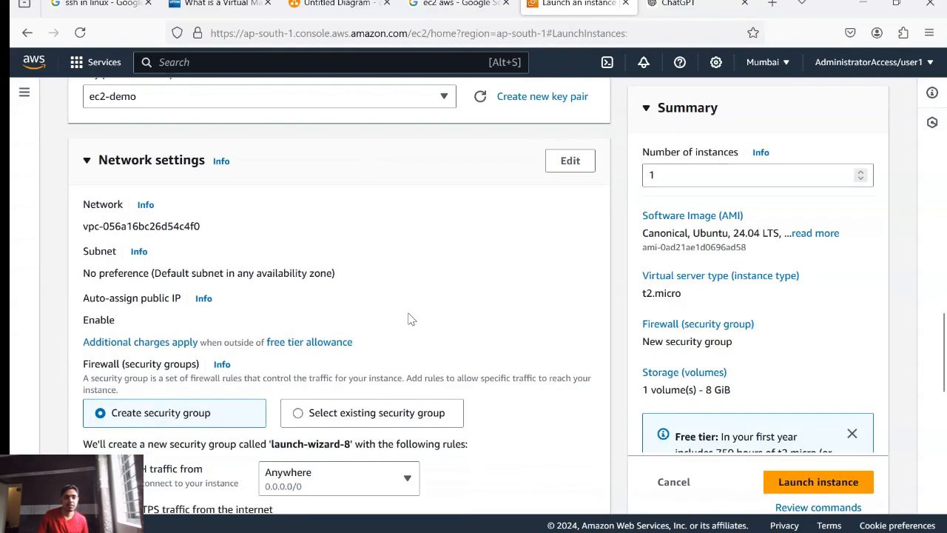
{"action": "scroll", "coordinate": [71, 232], "scroll_direction": "down", "scroll_amount": 2}
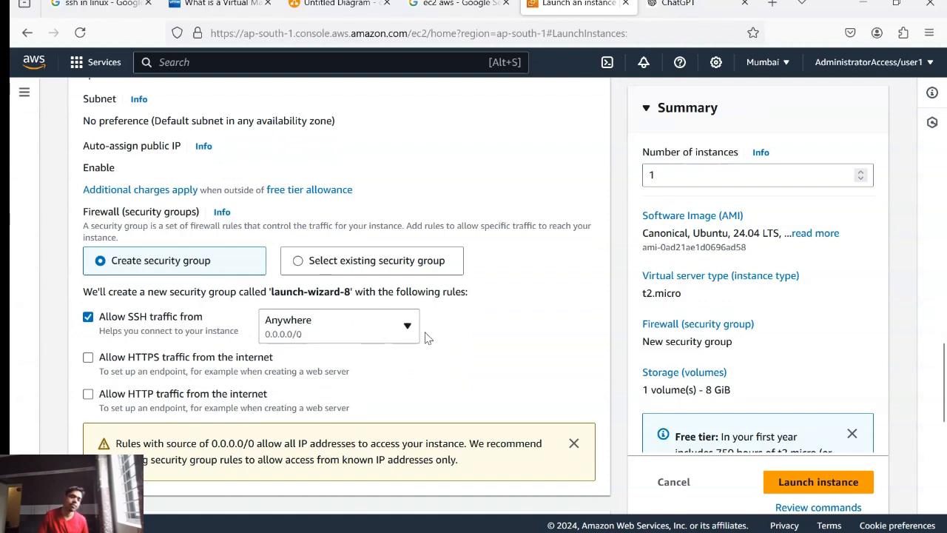
{"action": "scroll", "coordinate": [915, 256], "scroll_direction": "up", "scroll_amount": 3}
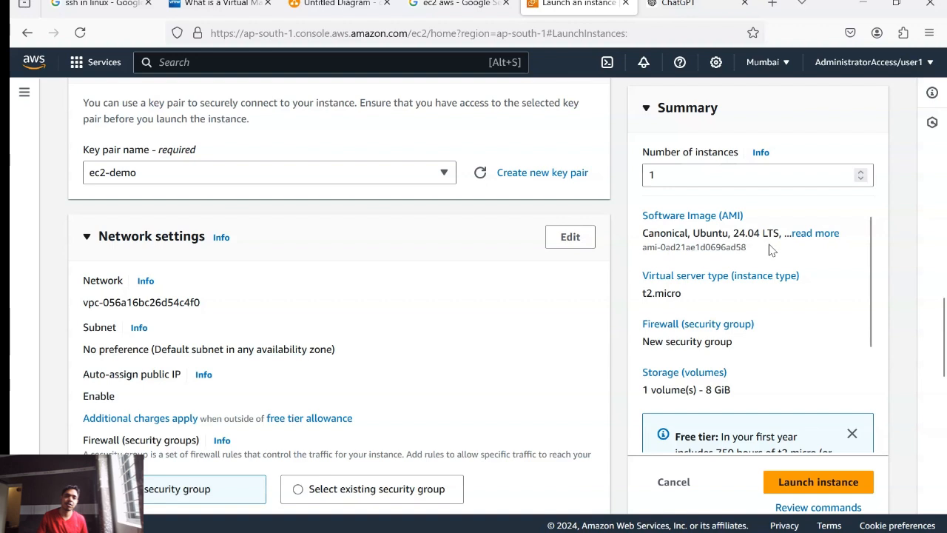
{"action": "scroll", "coordinate": [829, 276], "scroll_direction": "down", "scroll_amount": 2}
{"action": "scroll", "coordinate": [803, 265], "scroll_direction": "up", "scroll_amount": 2}
{"action": "scroll", "coordinate": [803, 310], "scroll_direction": "down", "scroll_amount": 2}
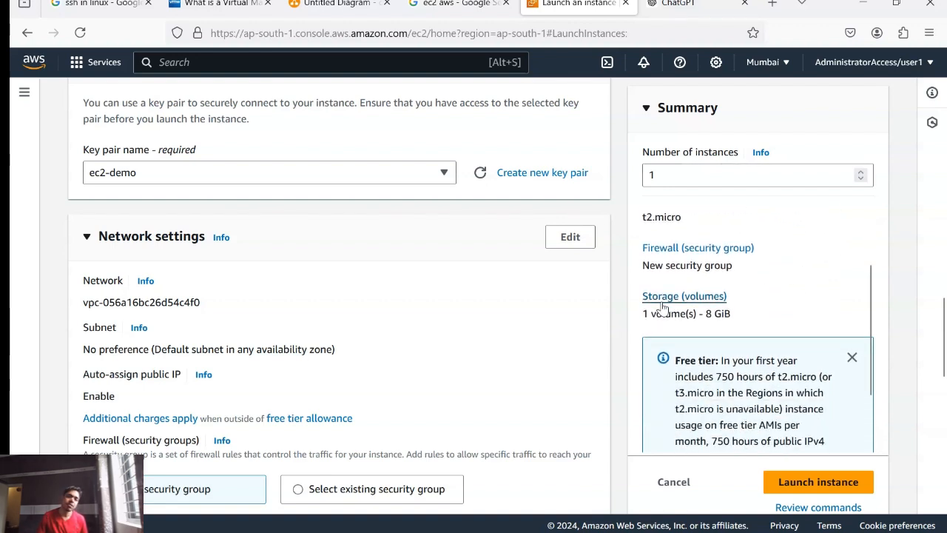
{"action": "scroll", "coordinate": [810, 289], "scroll_direction": "down", "scroll_amount": 2}
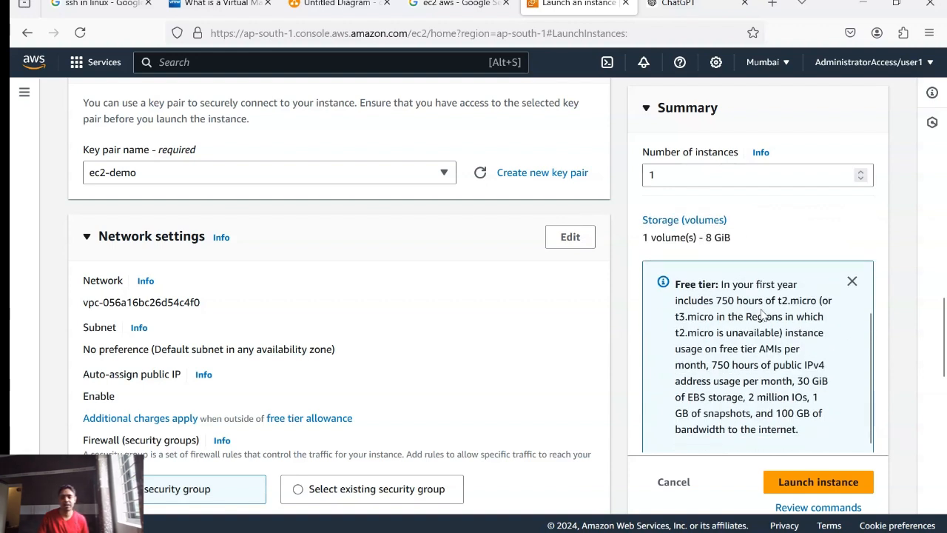
{"action": "left_click", "coordinate": [781, 489]}
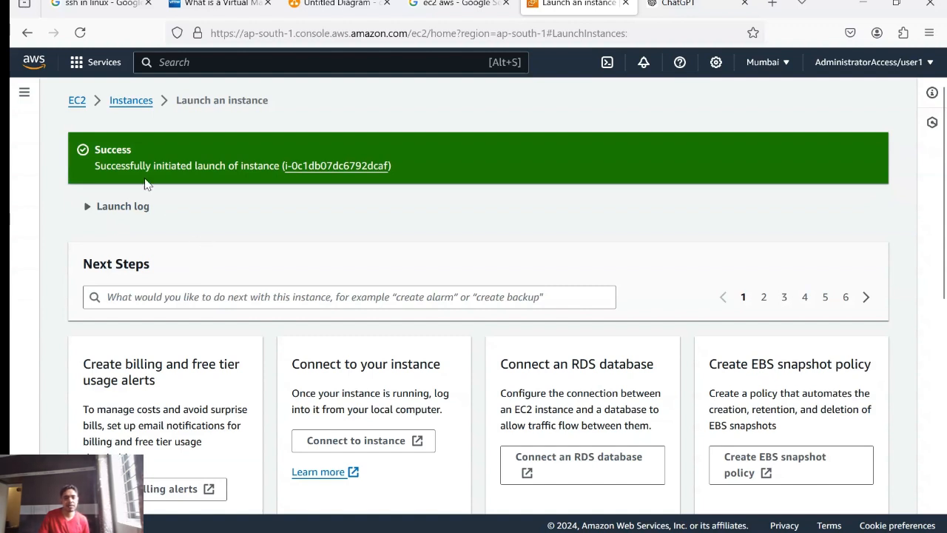
{"action": "left_click_drag", "start_coordinate": [93, 169], "coordinate": [278, 184]}
{"action": "left_click", "coordinate": [278, 183]}
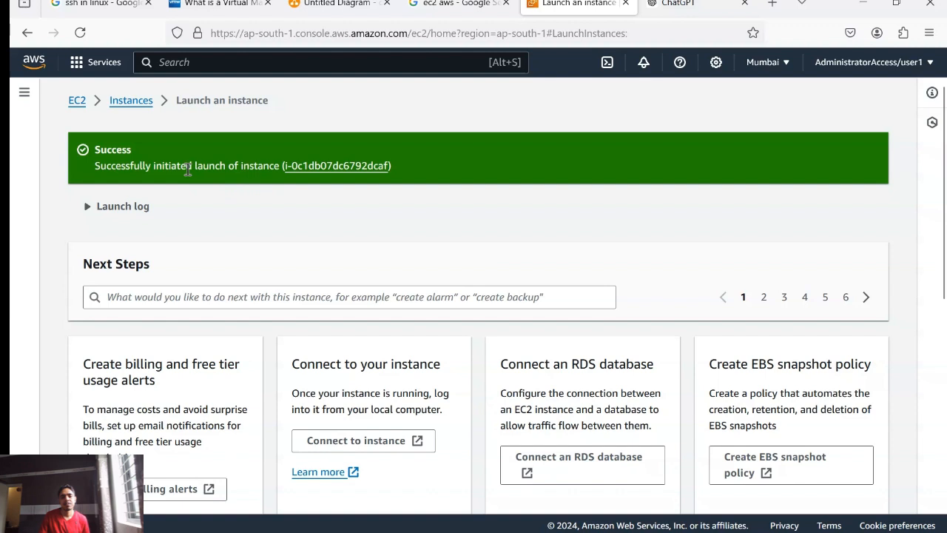
Open the EC2 instances list and refresh it to check the state of my-first-vm
{"action": "left_click", "coordinate": [127, 109]}
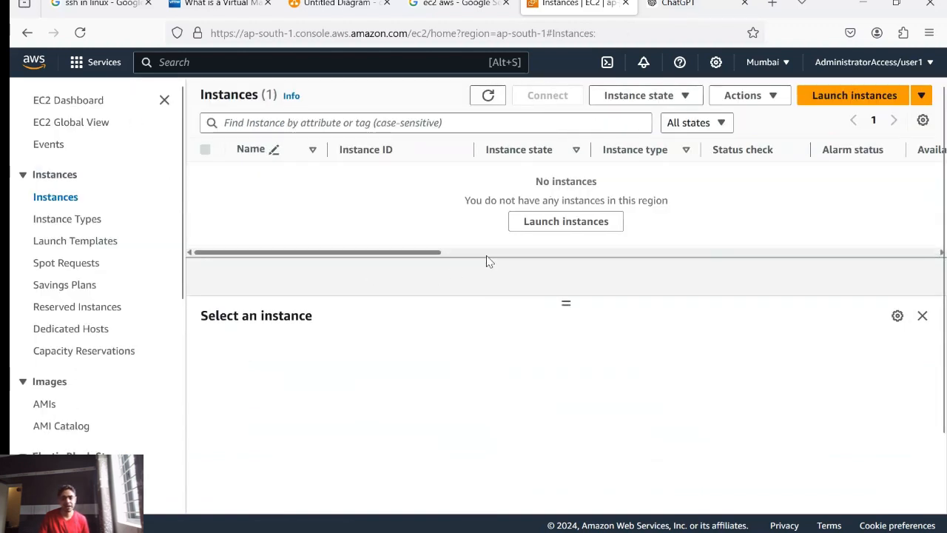
{"action": "left_click", "coordinate": [79, 33]}
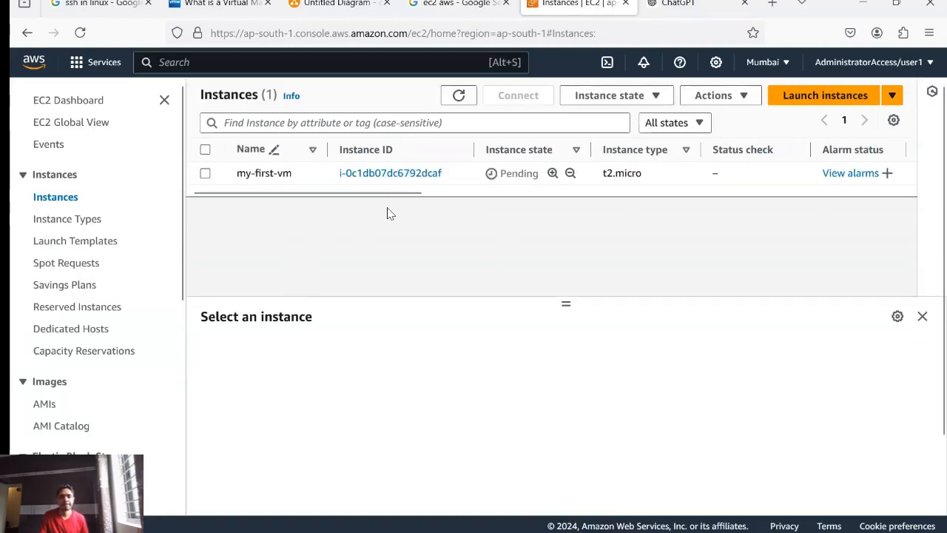
{"action": "left_click_drag", "start_coordinate": [396, 193], "coordinate": [376, 187]}
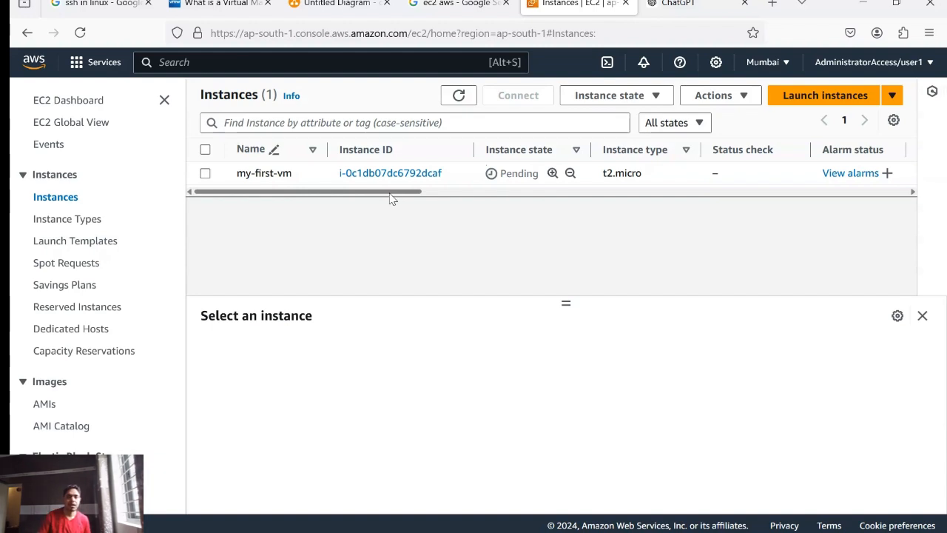
{"action": "mouse_move", "coordinate": [391, 193]}
{"action": "left_mouse_down"}
{"action": "mouse_move", "coordinate": [453, 194]}
{"action": "mouse_move", "coordinate": [393, 193]}
{"action": "left_mouse_up"}
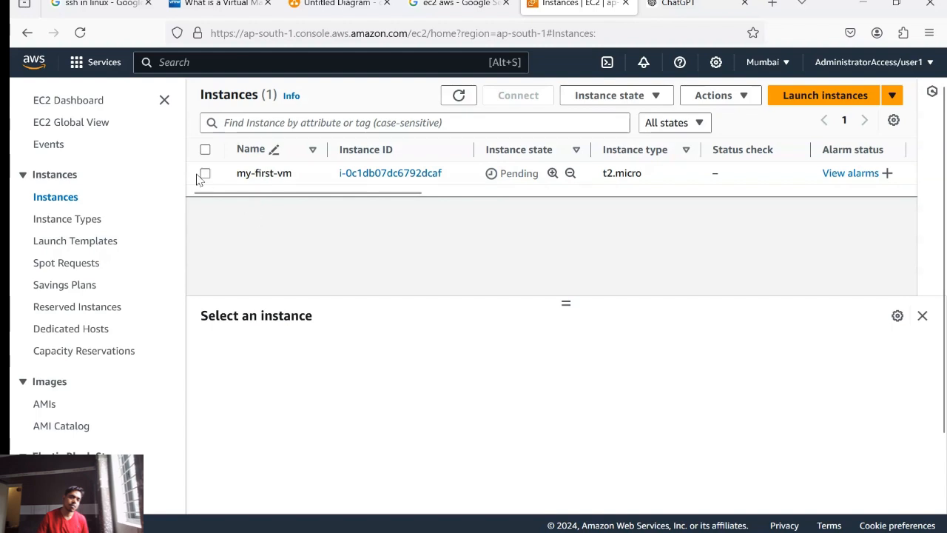
{"action": "left_click", "coordinate": [80, 32]}
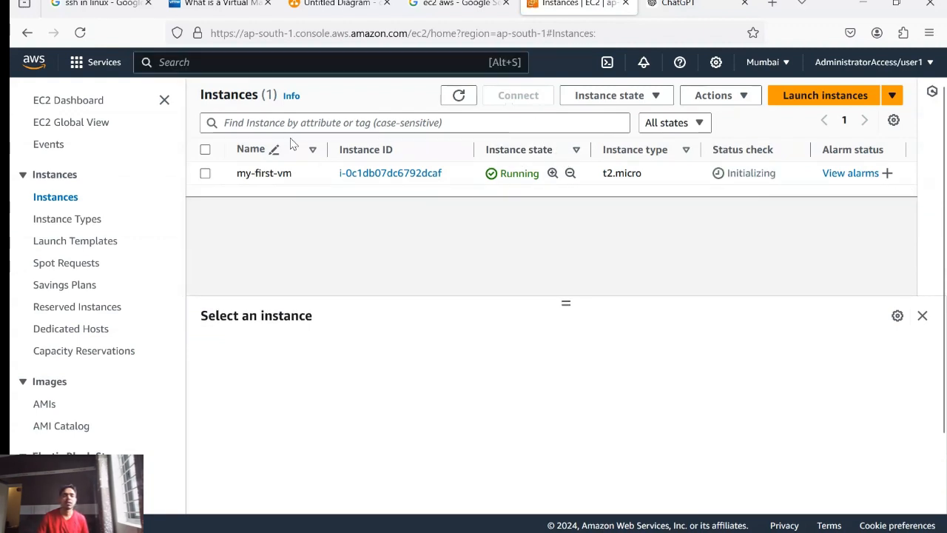
Open the SSH client connection instructions for my-first-vm and copy the example ssh command
{"action": "left_click", "coordinate": [208, 174]}
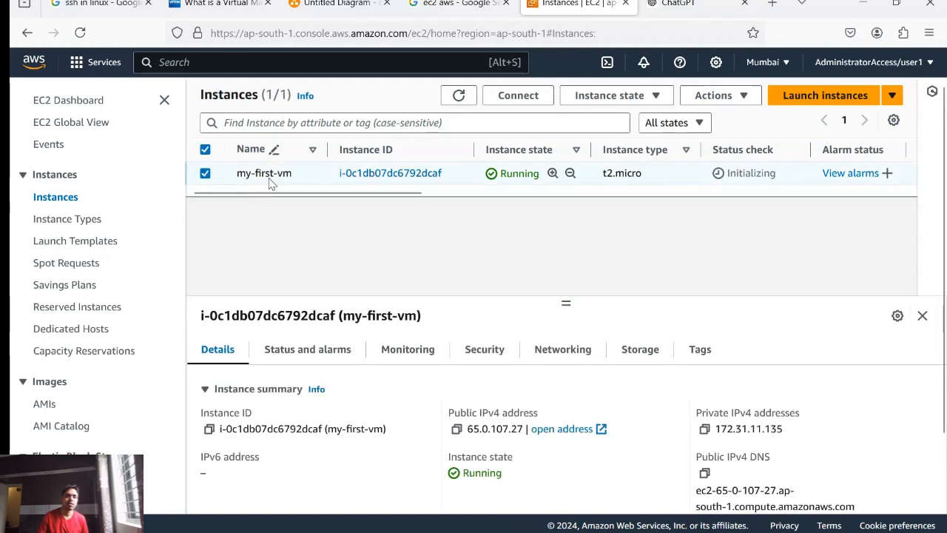
{"action": "left_click", "coordinate": [522, 104]}
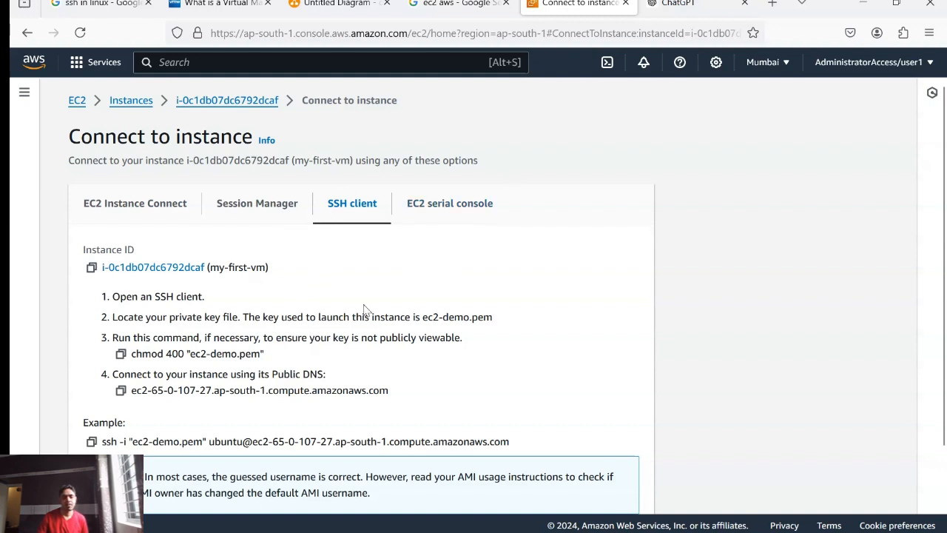
{"action": "scroll", "coordinate": [364, 309], "scroll_direction": "down", "scroll_amount": 2}
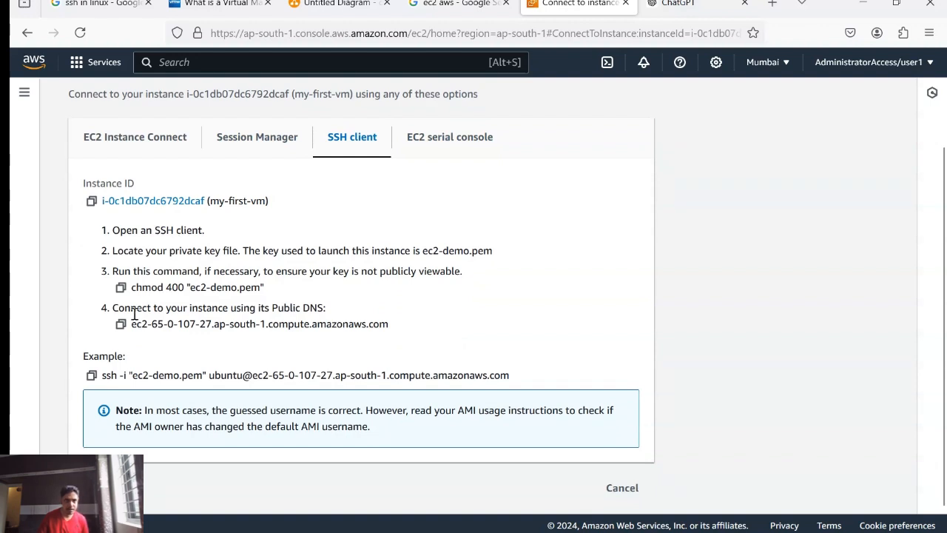
{"action": "left_click", "coordinate": [91, 375]}
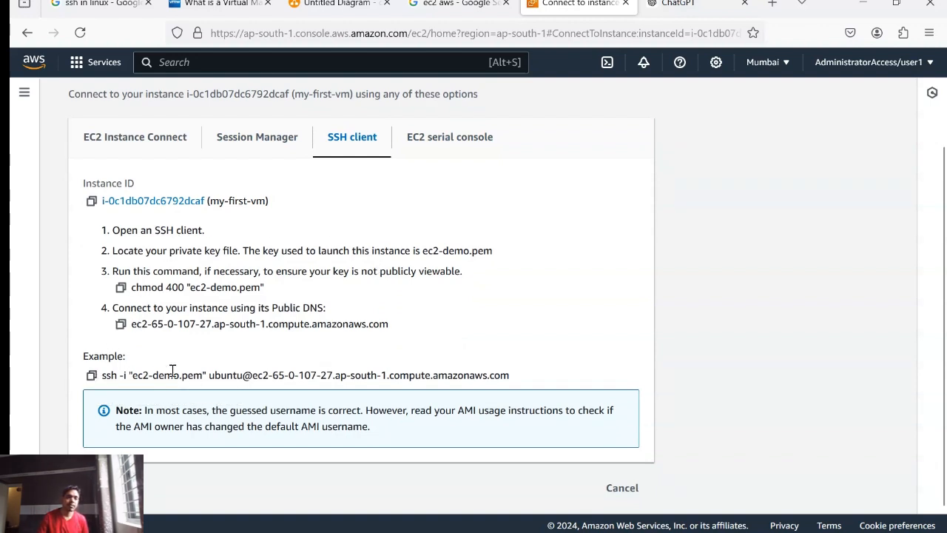
{"action": "left_click_drag", "start_coordinate": [85, 356], "coordinate": [517, 377]}
{"action": "left_click", "coordinate": [434, 369]}
{"action": "left_click", "coordinate": [91, 375]}
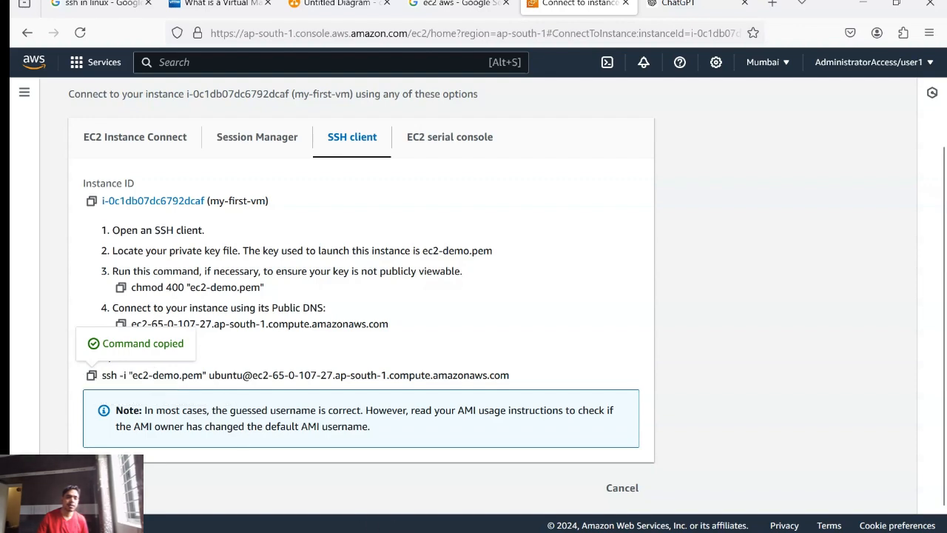
Switch to File Explorer, locate ec2-demo.pem in Downloads, and open a command prompt in that folder with cmd
{"action": "left_click", "coordinate": [398, 532]}
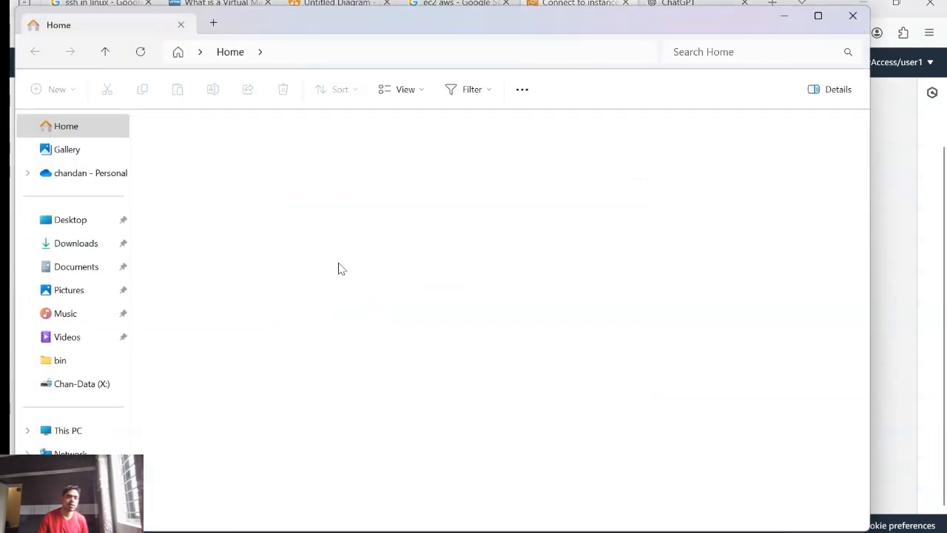
{"action": "left_click", "coordinate": [81, 244]}
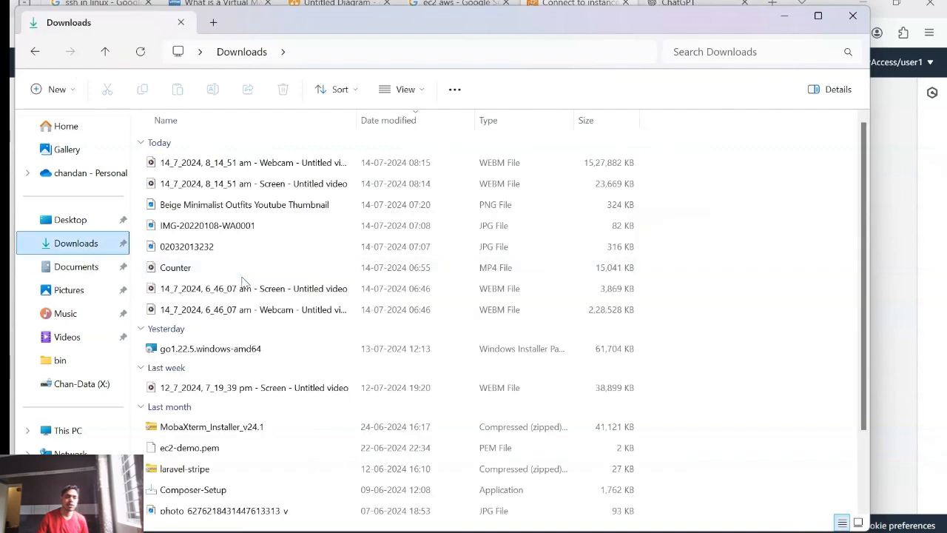
{"action": "left_click", "coordinate": [203, 449]}
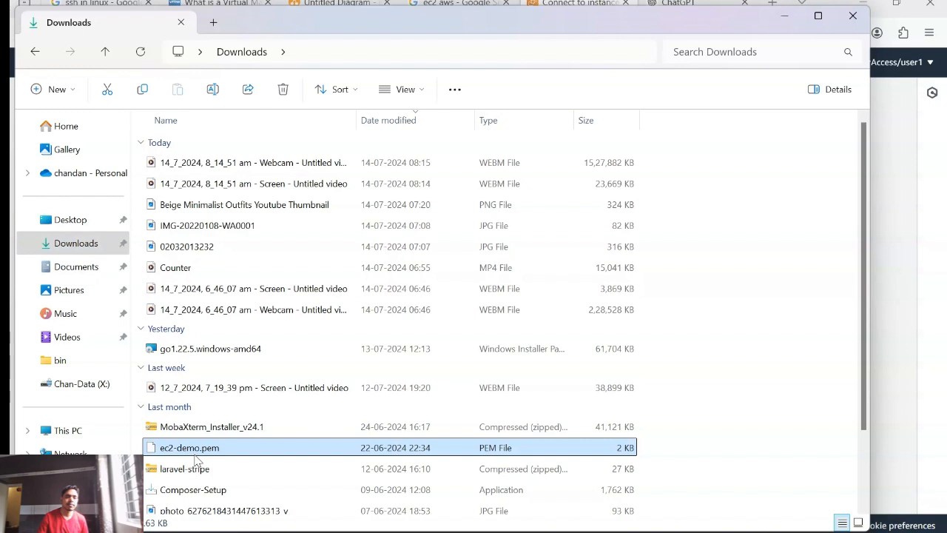
{"action": "left_click", "coordinate": [379, 44]}
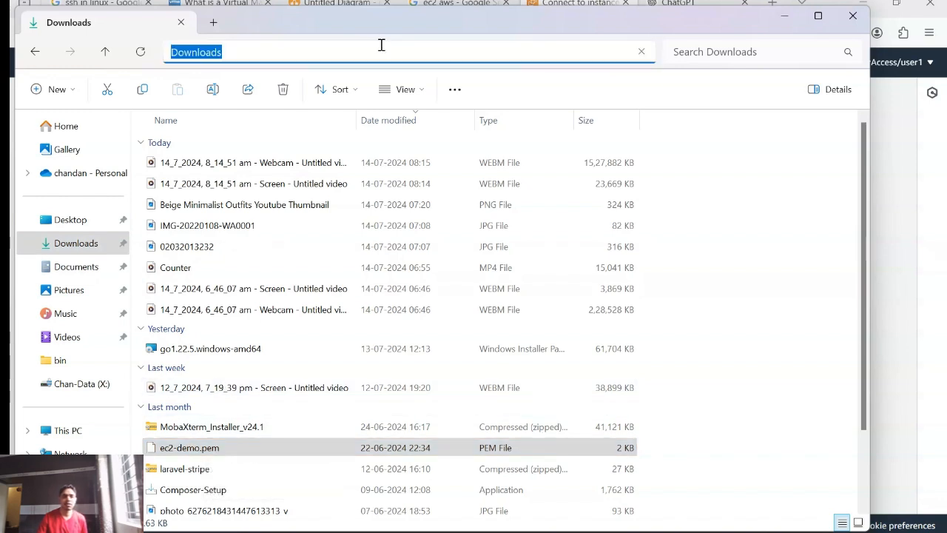
{"action": "type", "text": "cmd"}
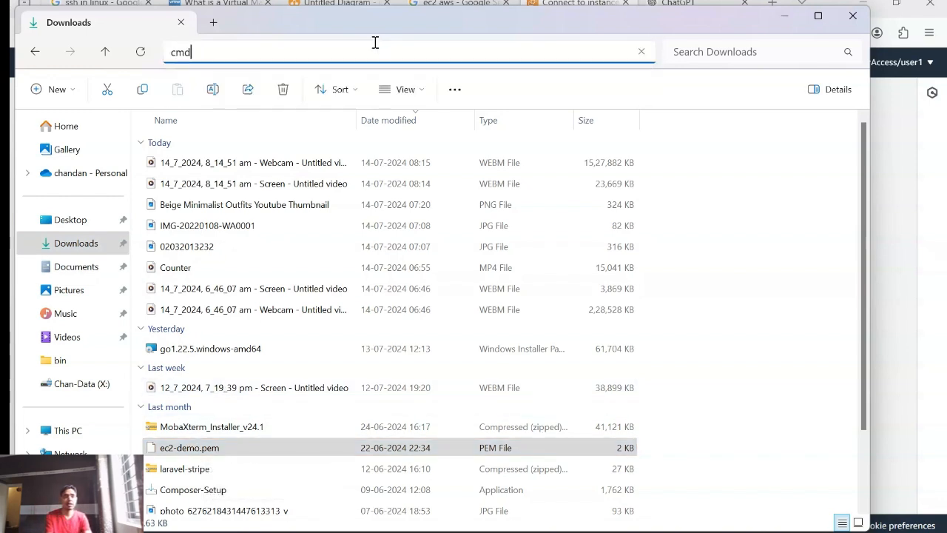
{"action": "key", "text": "Return"}
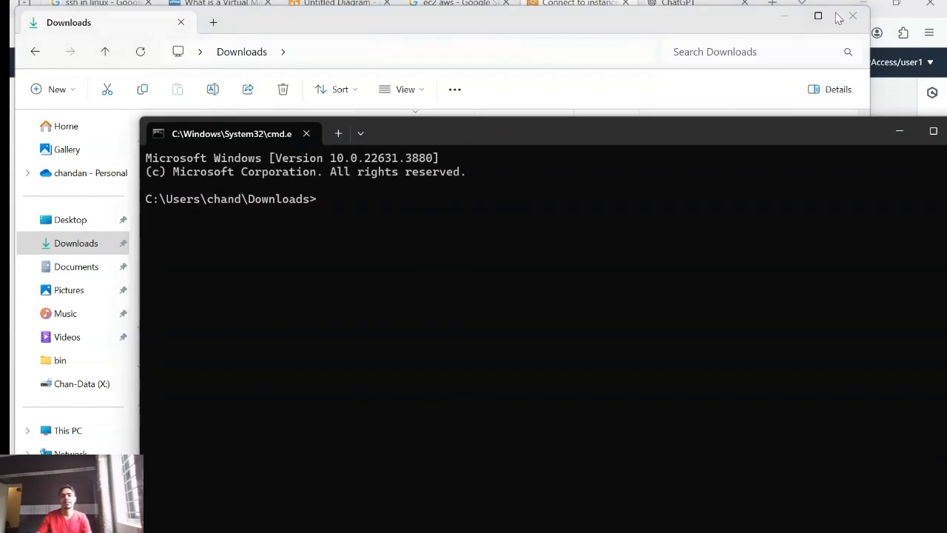
{"action": "left_click", "coordinate": [789, 15]}
{"action": "left_click_drag", "start_coordinate": [598, 131], "coordinate": [504, 57]}
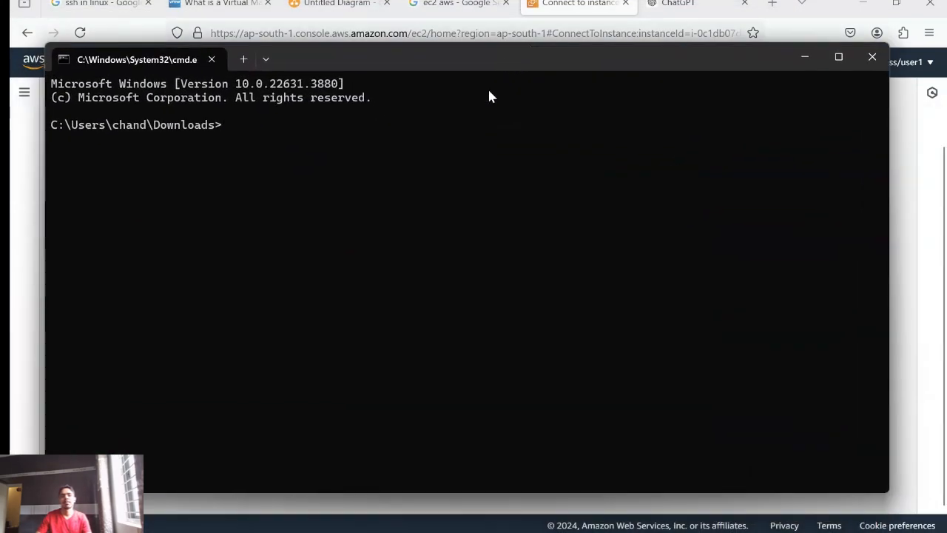
{"action": "right_click", "coordinate": [480, 137]}
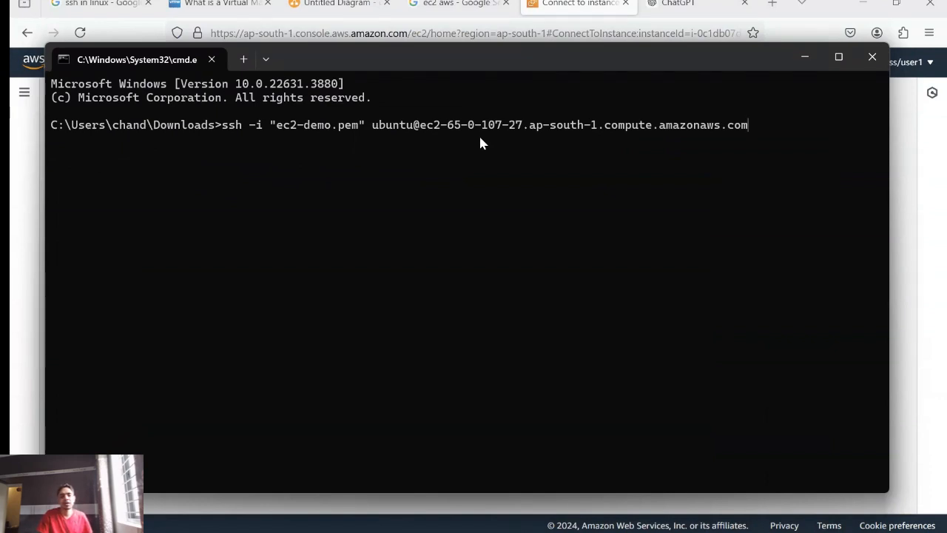
{"action": "key", "text": "Return"}
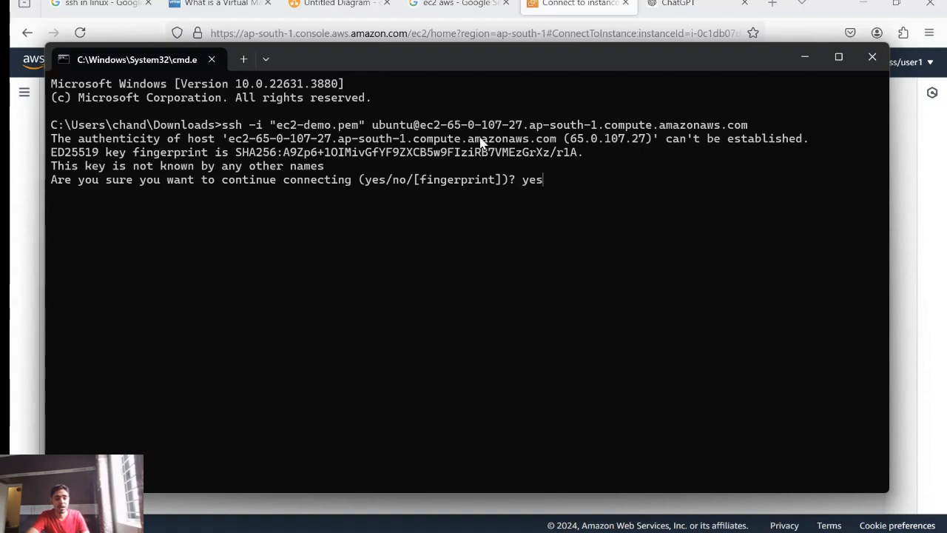
{"action": "key", "text": "Return"}
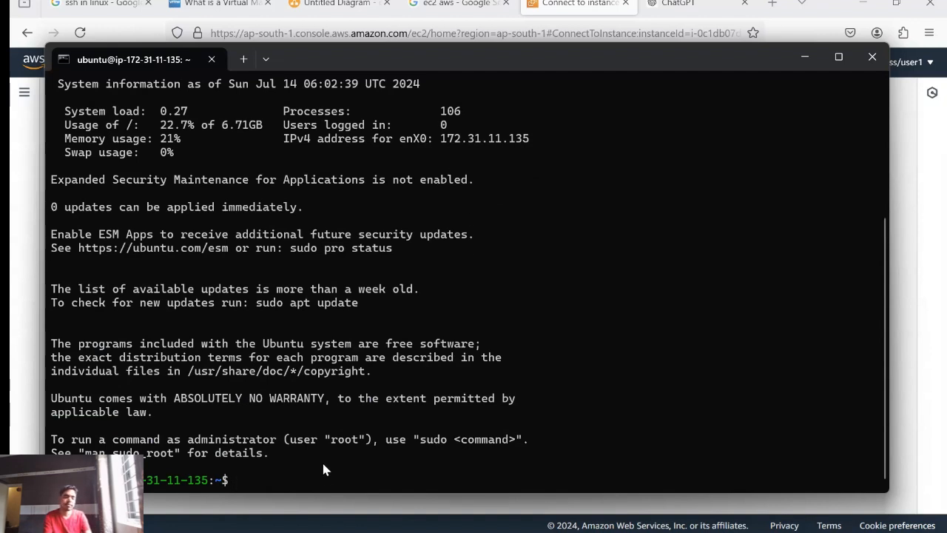
Clear the terminal with the clear command and point out the Ubuntu instance's shell prompt
{"action": "type", "text": "clear"}
{"action": "key", "text": "Return"}
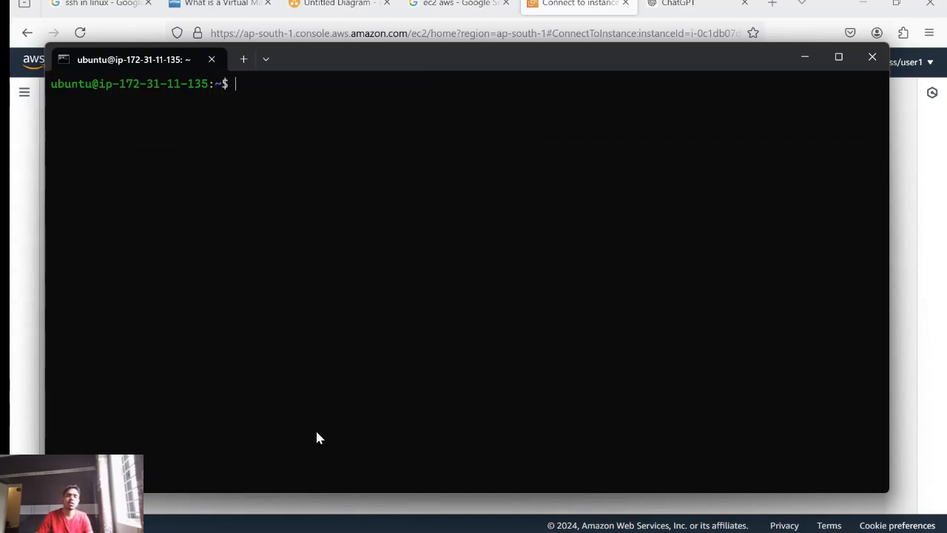
{"action": "left_click_drag", "start_coordinate": [228, 83], "coordinate": [49, 84]}
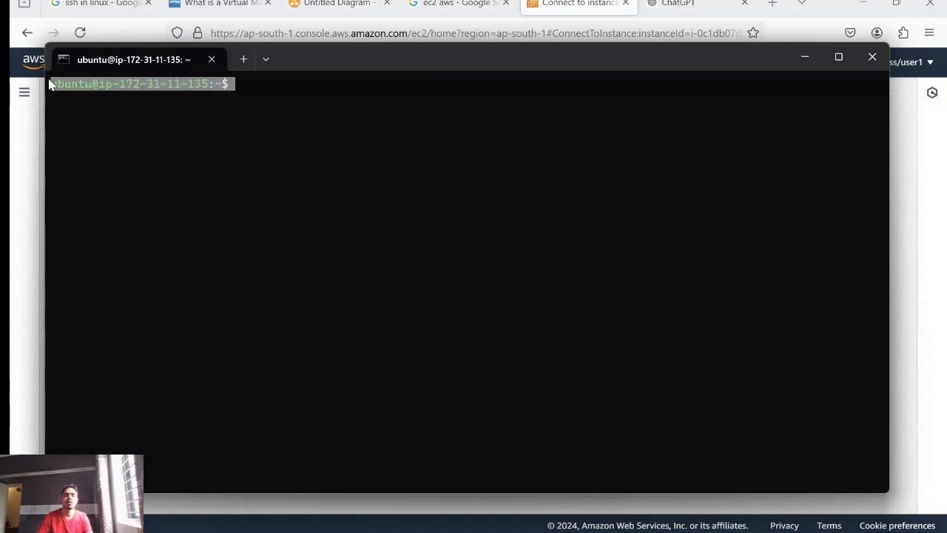
{"action": "left_click", "coordinate": [129, 111]}
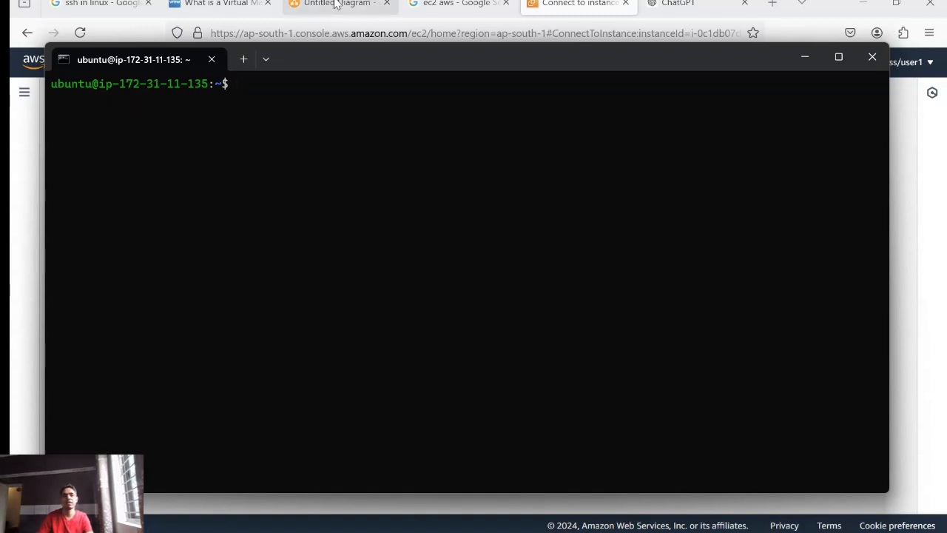
Switch to the browser, open the instance summary of my-first-vm, and highlight its private IPv4 address
{"action": "left_click", "coordinate": [571, 4]}
{"action": "scroll", "coordinate": [186, 148], "scroll_direction": "up", "scroll_amount": 2}
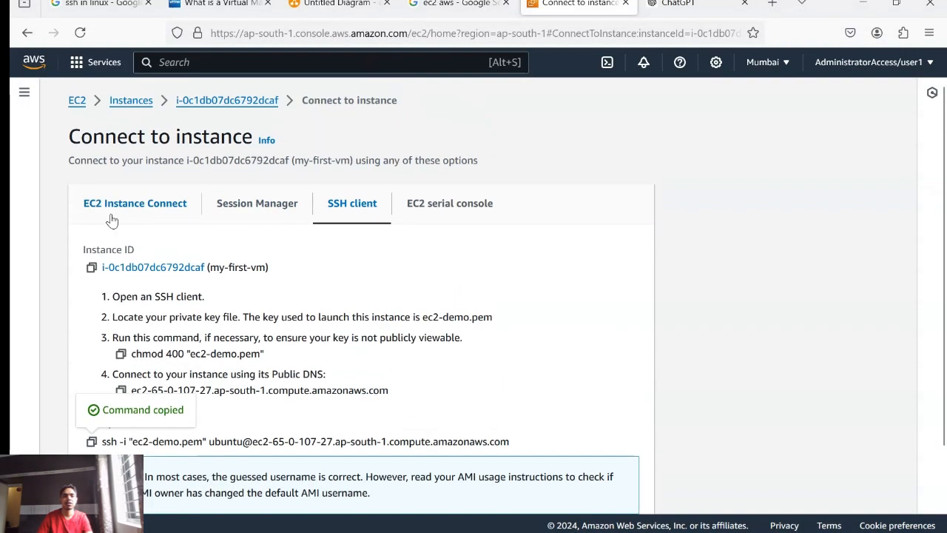
{"action": "left_click", "coordinate": [219, 101]}
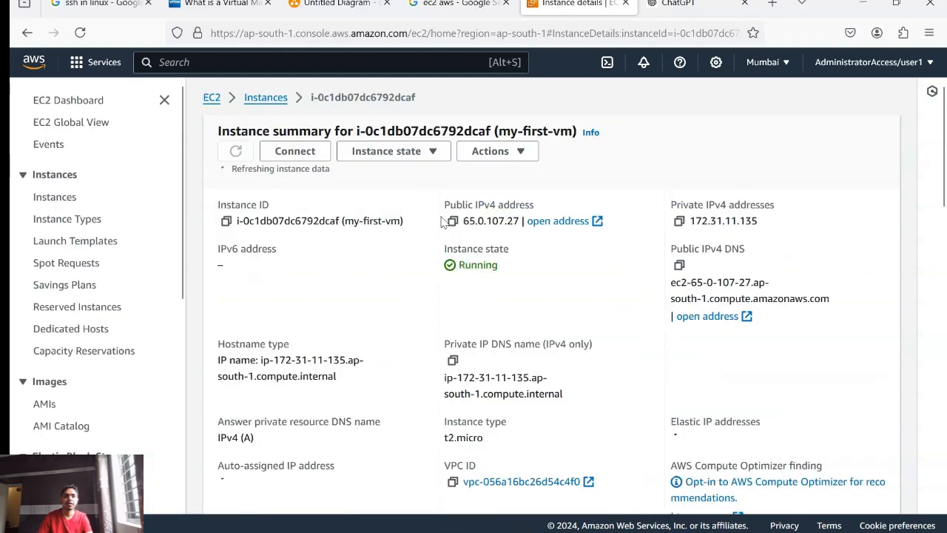
{"action": "left_click_drag", "start_coordinate": [758, 217], "coordinate": [692, 219]}
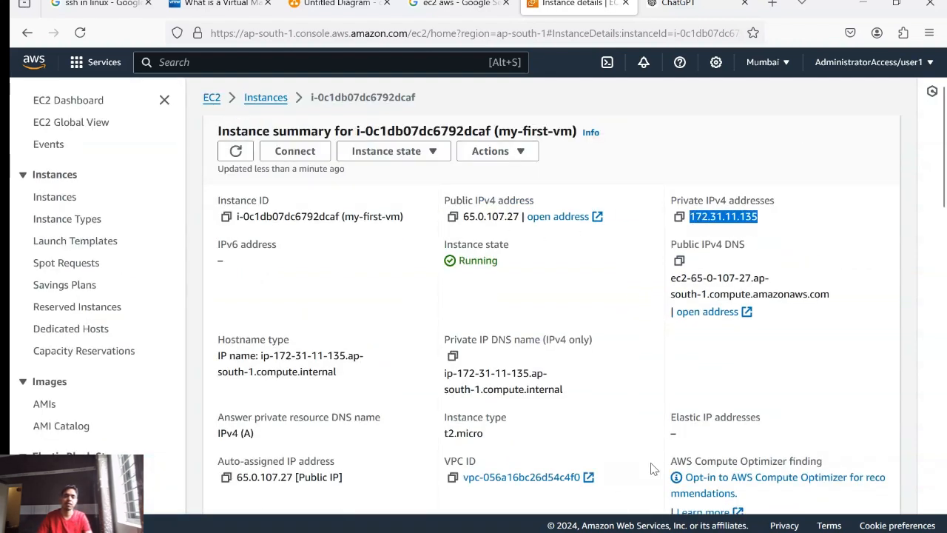
Switch back to the terminal and update the instance's package lists with sudo apt update -y
{"action": "key", "text": "alt+Tab"}
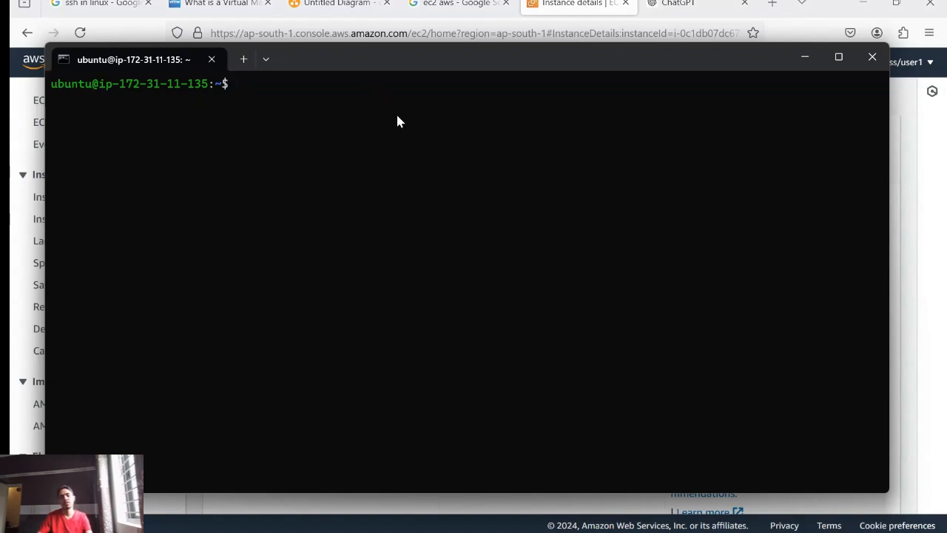
{"action": "type", "text": "sudo"}
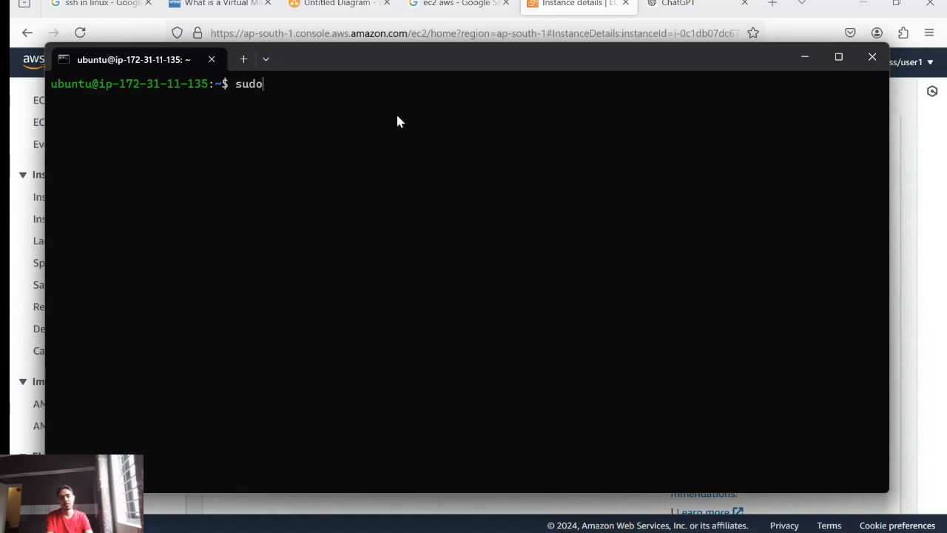
{"action": "type", "text": " a"}
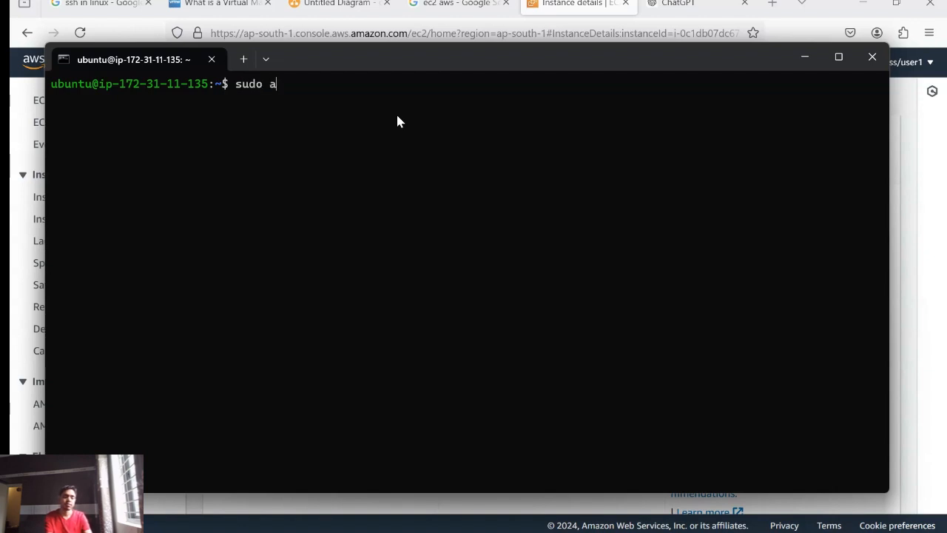
{"action": "type", "text": "pt update -y"}
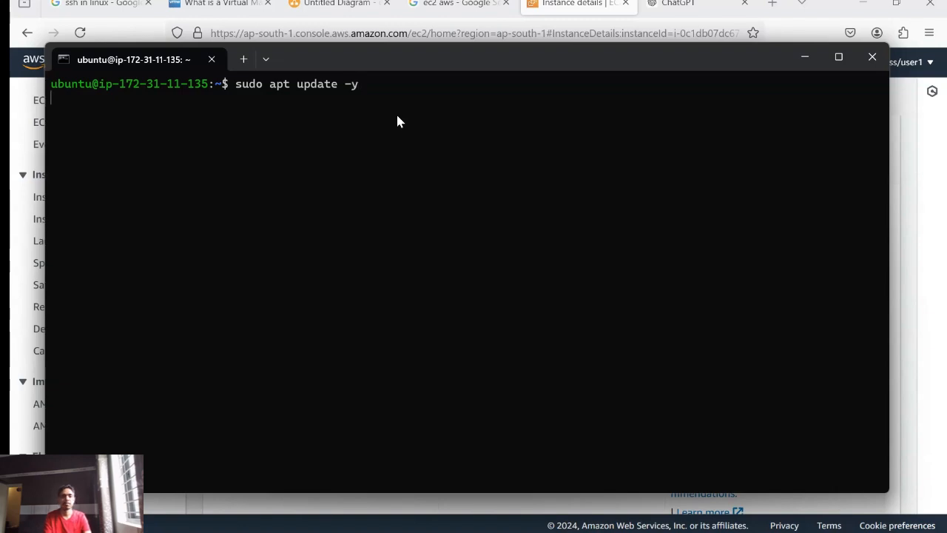
{"action": "key", "text": "Return"}
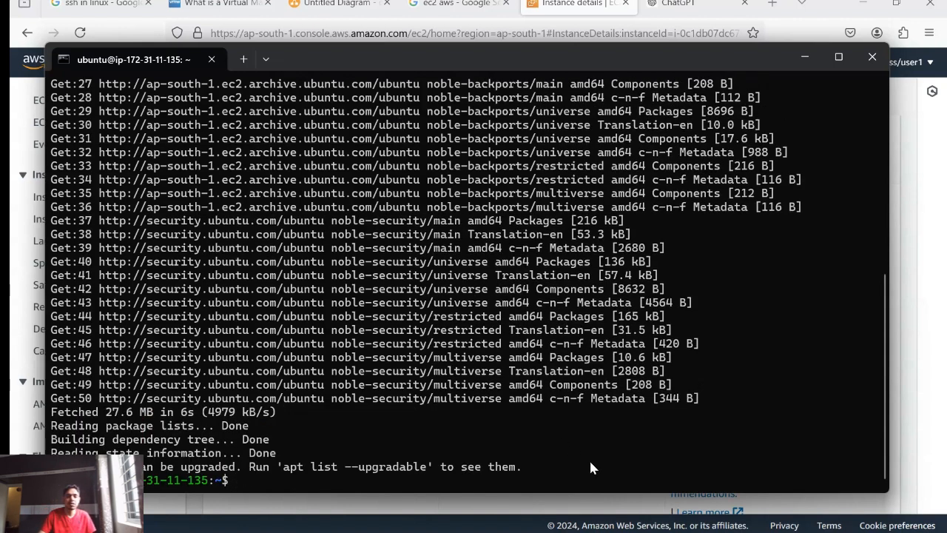
Upgrade the instance's packages with sudo apt upgrade -y and minimize the browser window behind the terminal
{"action": "key", "text": "Up"}
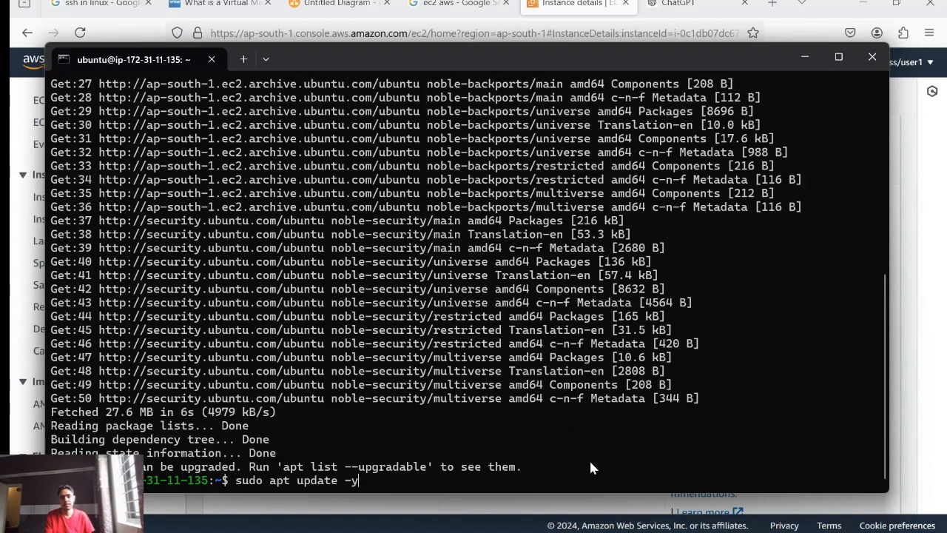
{"action": "key", "text": "Left"}
{"action": "key", "text": "Left"}
{"action": "key", "text": "Left"}
{"action": "key", "text": "BackSpace"}
{"action": "key", "text": "BackSpace"}
{"action": "key", "text": "BackSpace"}
{"action": "key", "text": "BackSpace"}
{"action": "type", "text": "grade"}
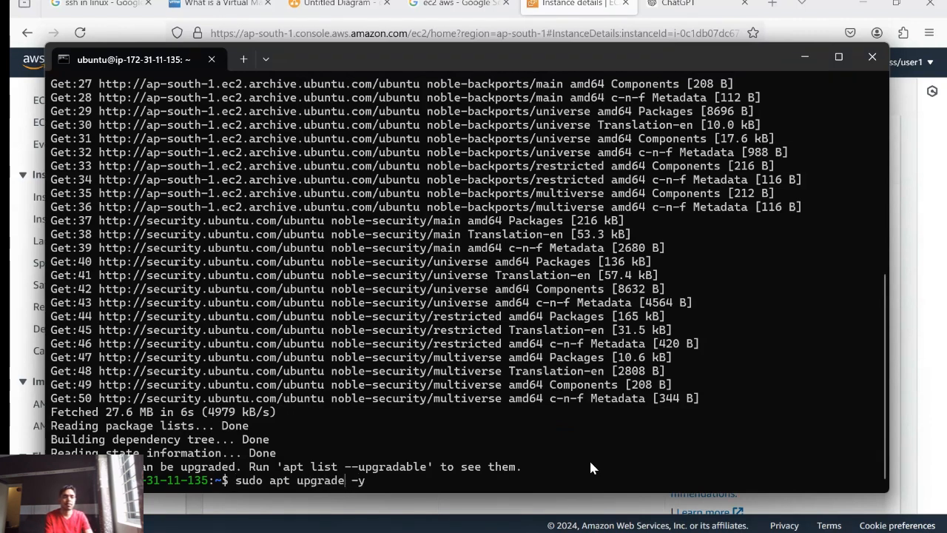
{"action": "key", "text": "Return"}
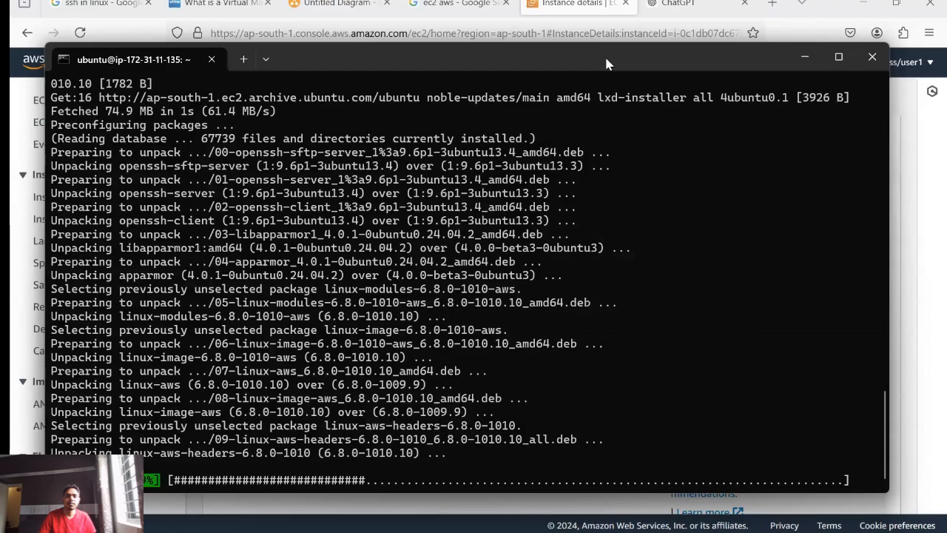
{"action": "left_click", "coordinate": [860, 5]}
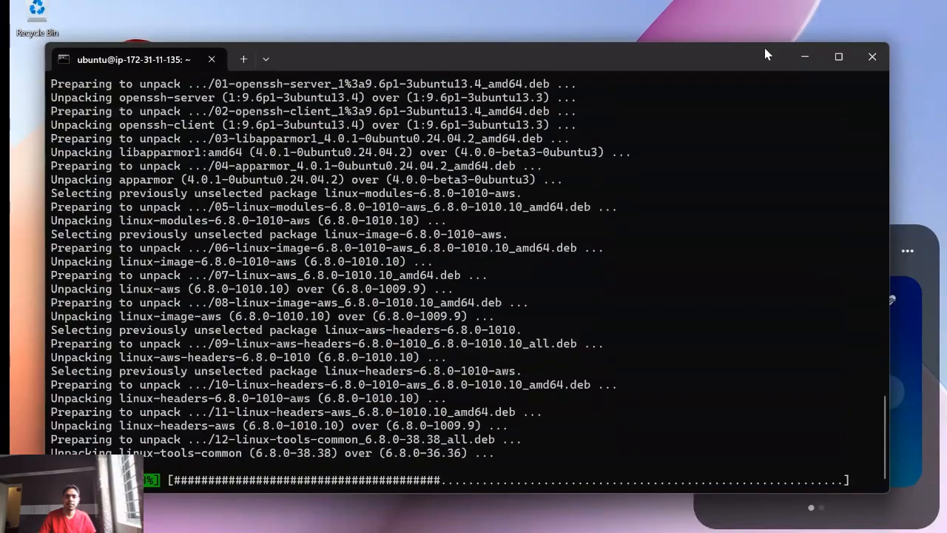
{"action": "left_click_drag", "start_coordinate": [764, 47], "coordinate": [768, 24]}
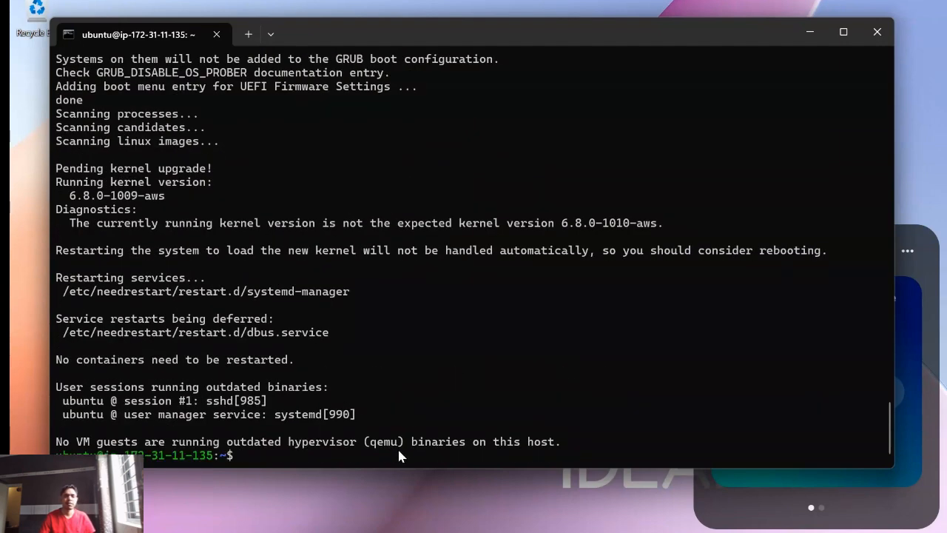
Clear the terminal and list the contents of the home directory with ls
{"action": "type", "text": "clea"}
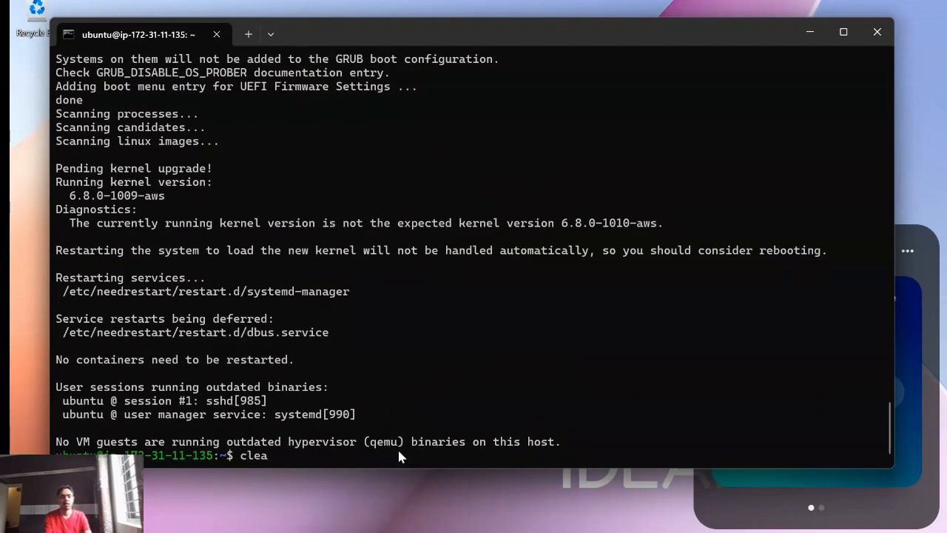
{"action": "type", "text": "r"}
{"action": "key", "text": "Return"}
{"action": "type", "text": "ls"}
{"action": "key", "text": "Return"}
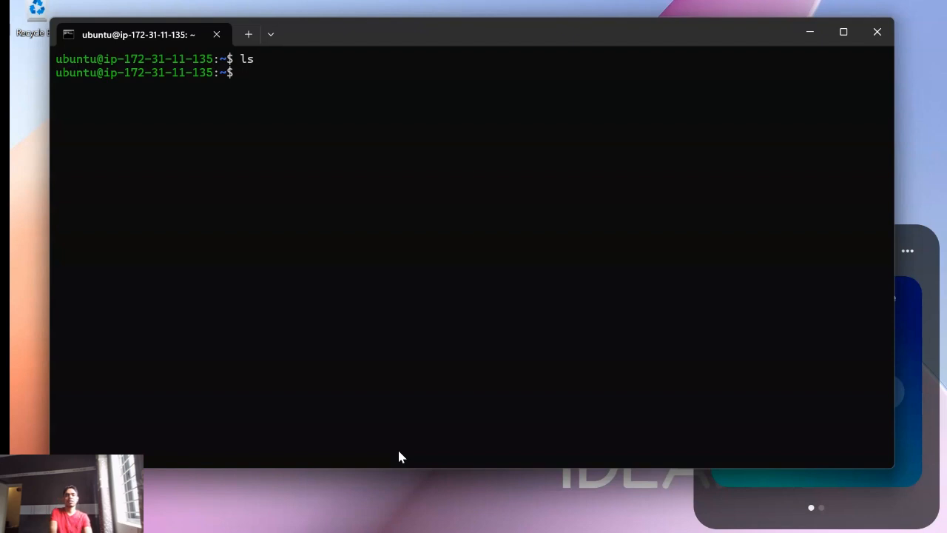
Create a directory named docs in the home directory with mkdir and list the directory contents with ls
{"action": "type", "text": "mkdir "}
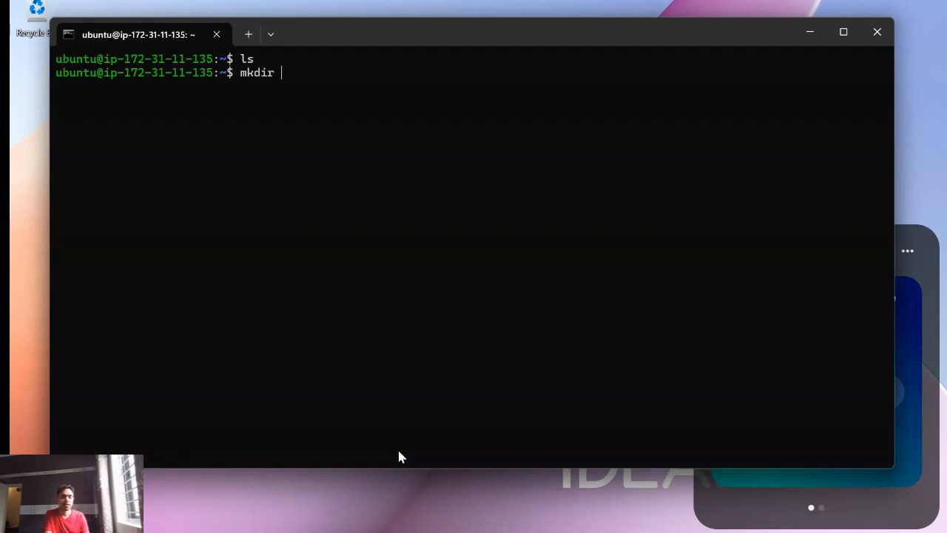
{"action": "type", "text": "docs"}
{"action": "key", "text": "Return"}
{"action": "type", "text": "ls"}
{"action": "key", "text": "Return"}
Change into the docs directory and create an empty file named myfirstfilw.txt with touch
{"action": "type", "text": "cd docs"}
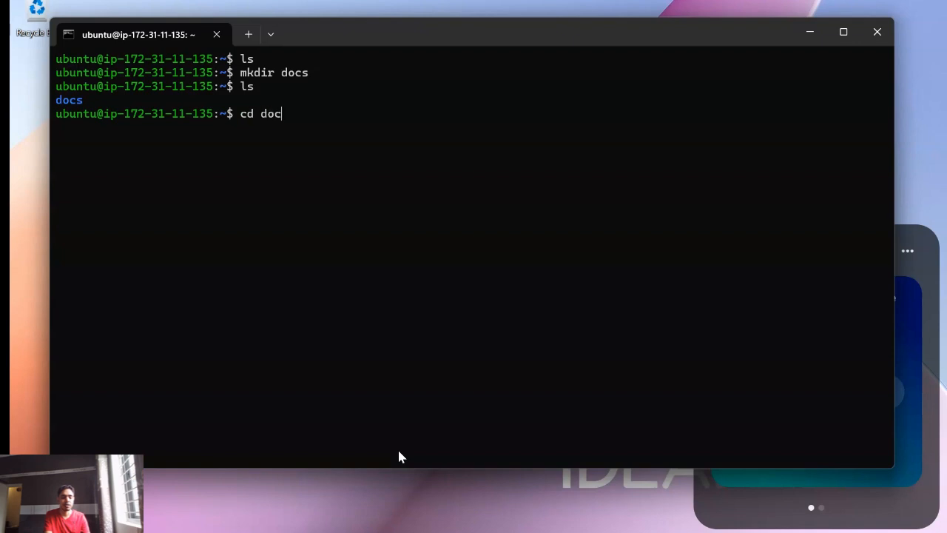
{"action": "key", "text": "Return"}
{"action": "type", "text": "touch"}
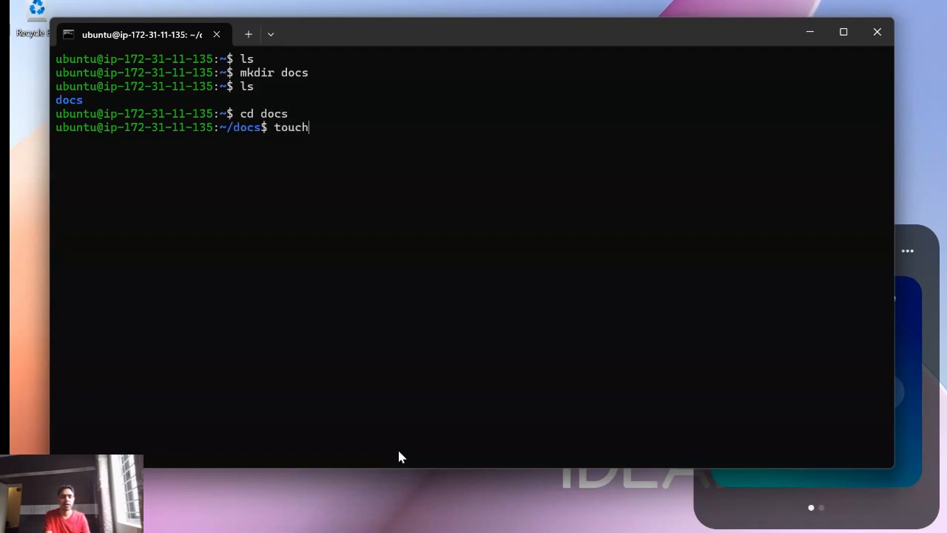
{"action": "type", "text": " myfirst"}
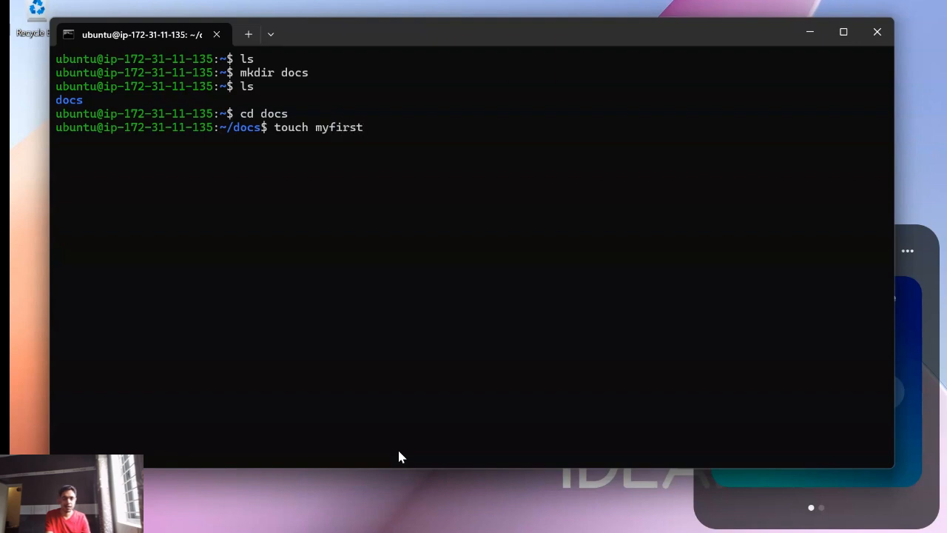
{"action": "type", "text": "filw.txt"}
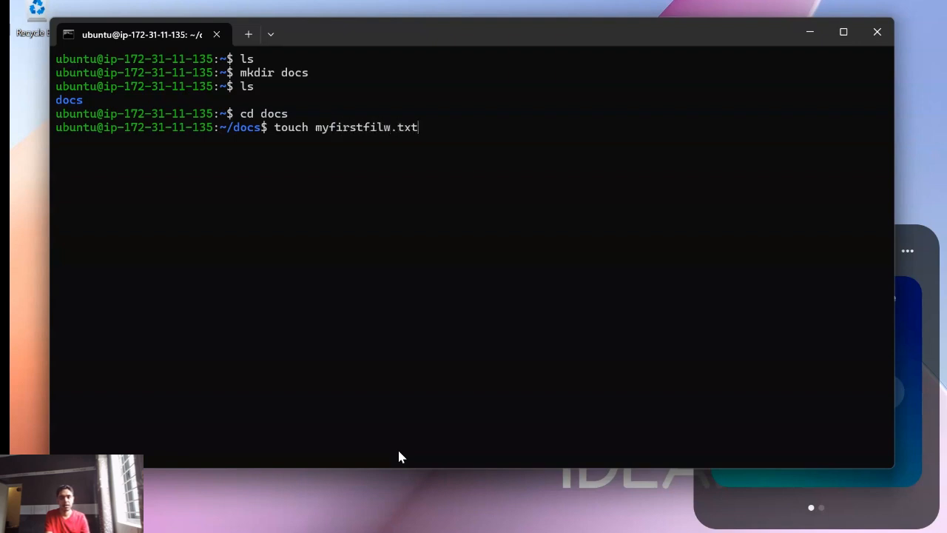
{"action": "key", "text": "Return"}
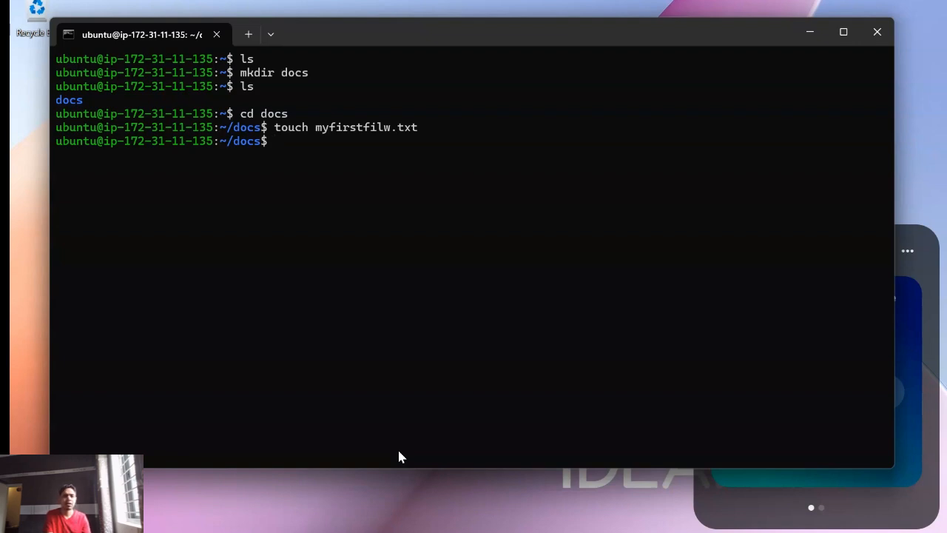
Open myfirstfilw.txt for editing with the nano command
{"action": "key", "text": "Up"}
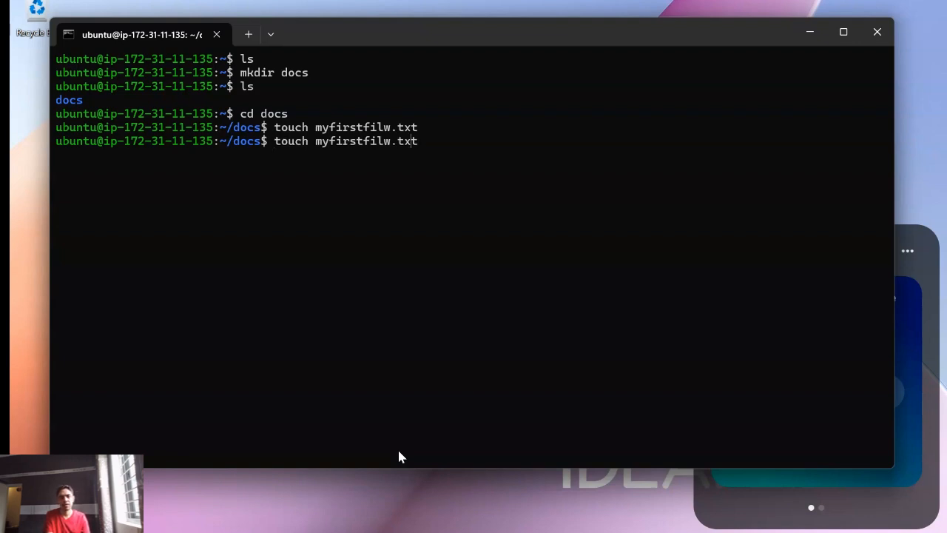
{"action": "key", "text": "BackSpace"}
{"action": "key", "text": "BackSpace"}
{"action": "key", "text": "BackSpace"}
{"action": "key", "text": "BackSpace"}
{"action": "key", "text": "BackSpace"}
{"action": "type", "text": "nao"}
{"action": "key", "text": "BackSpace"}
{"action": "type", "text": "no"}
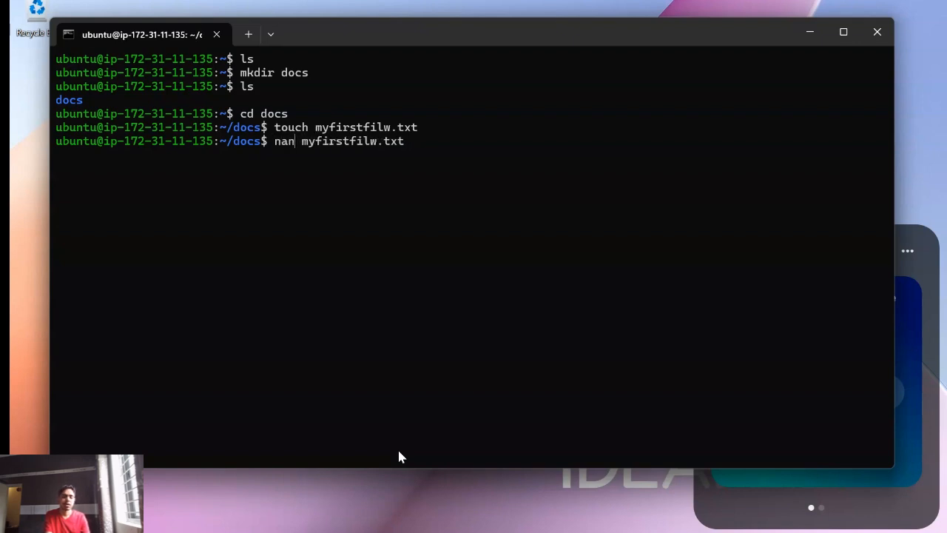
{"action": "key", "text": "Return"}
Enter a greeting line with a first name and the line "my first file in vm", save the file, and exit nano
{"action": "type", "text": "hi chandan"}
{"action": "key", "text": "Return"}
{"action": "type", "text": "my first file in vm"}
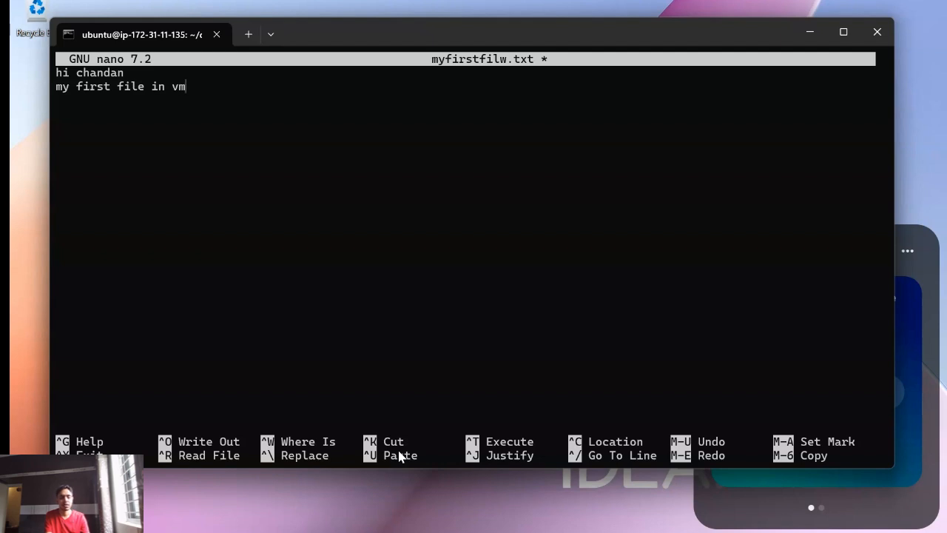
{"action": "key", "text": "ctrl+s"}
{"action": "key", "text": "ctrl+x"}
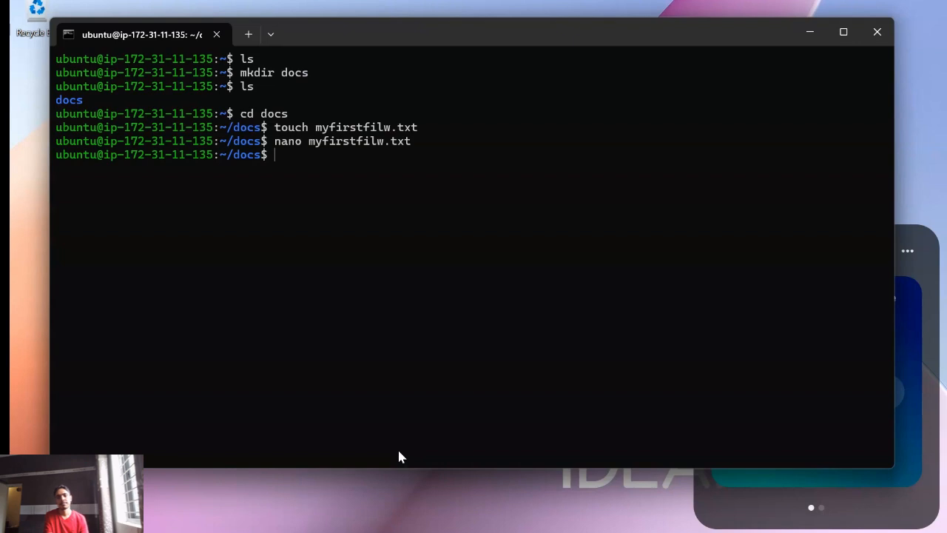
Print the contents of myfirstfilw.txt in the terminal with cat
{"action": "key", "text": "Up"}
{"action": "key", "text": "BackSpace"}
{"action": "key", "text": "BackSpace"}
{"action": "key", "text": "BackSpace"}
{"action": "key", "text": "BackSpace"}
{"action": "type", "text": "cat myfirstfilw.txt"}
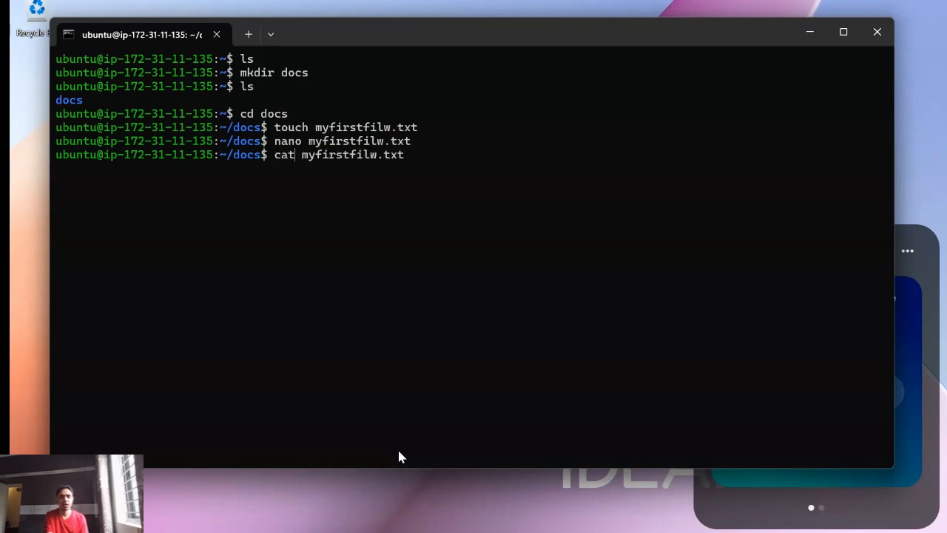
{"action": "key", "text": "Return"}
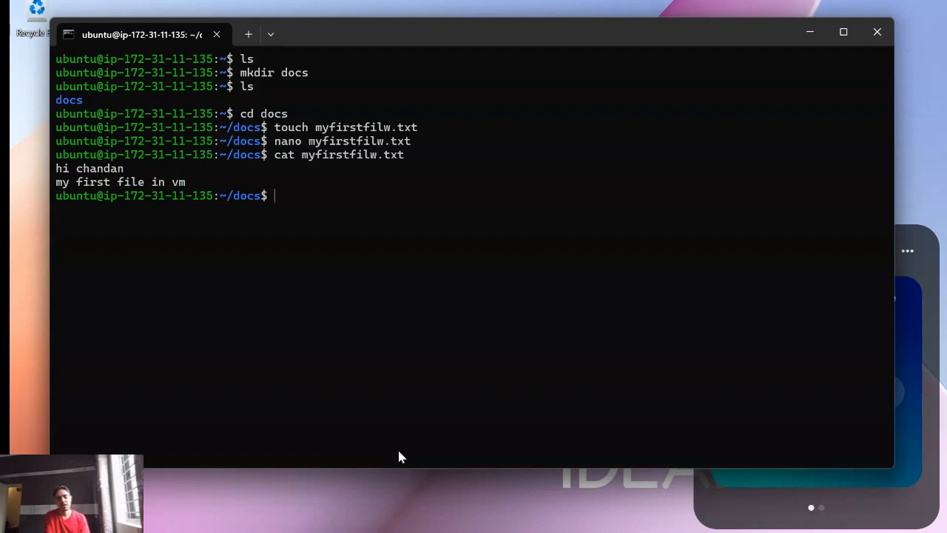
List the files in docs with ls and show their details with ls -ltr
{"action": "type", "text": "ls"}
{"action": "key", "text": "Return"}
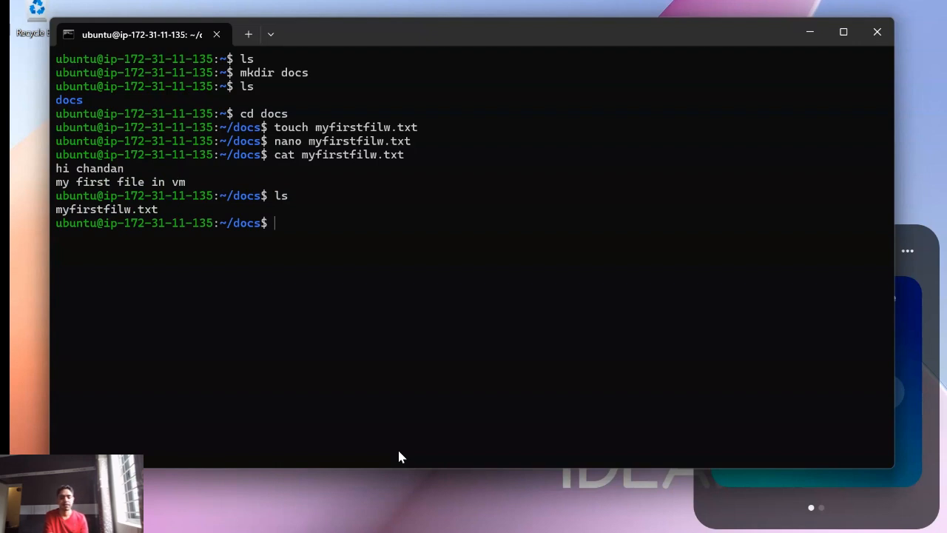
{"action": "type", "text": "ls -ltr"}
{"action": "key", "text": "Return"}
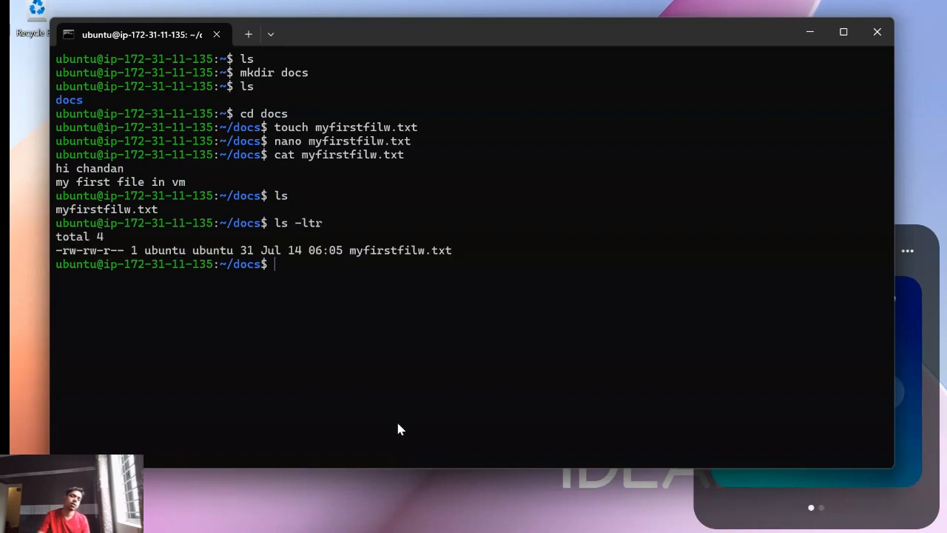
Point out the ls -ltr command and the permission string of myfirstfilw.txt by highlighting them in the terminal
{"action": "left_click_drag", "start_coordinate": [123, 251], "coordinate": [49, 254]}
{"action": "left_click_drag", "start_coordinate": [330, 222], "coordinate": [279, 224]}
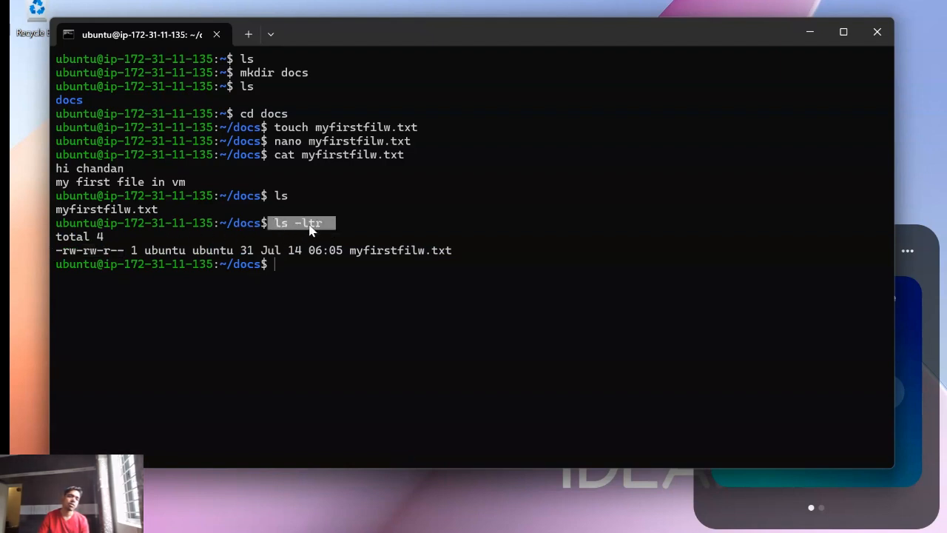
{"action": "left_click", "coordinate": [299, 223]}
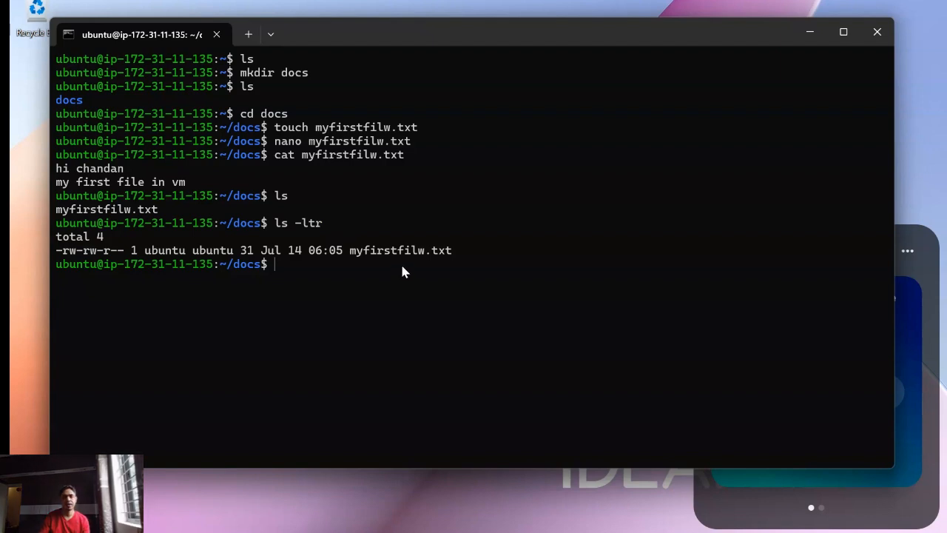
{"action": "left_click_drag", "start_coordinate": [56, 250], "coordinate": [118, 262]}
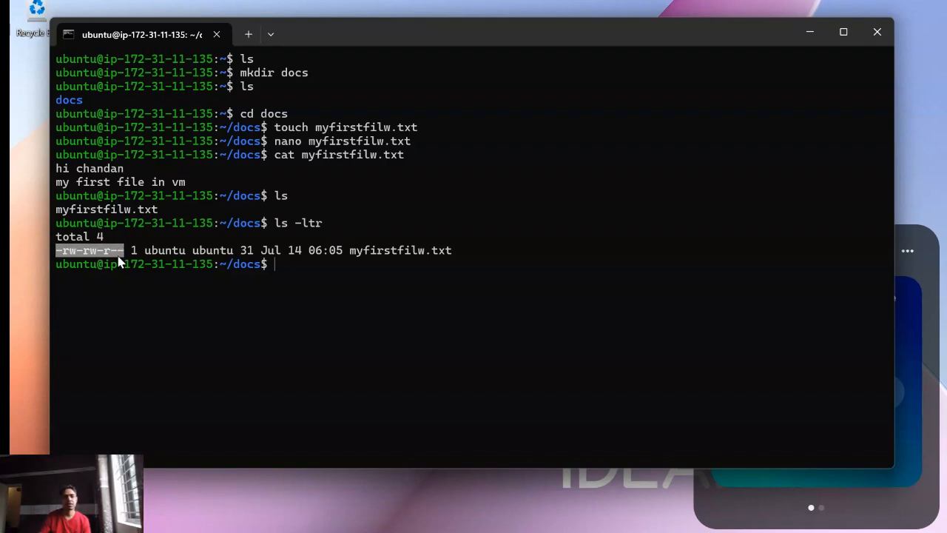
{"action": "left_click", "coordinate": [147, 277]}
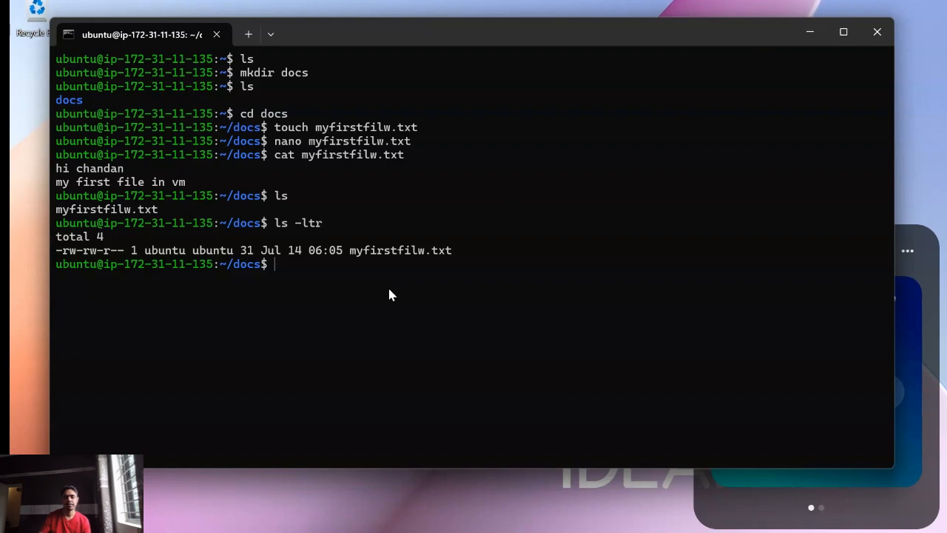
Minimize the terminal, return to the AWS console in the browser, and open the EC2 Instances list
{"action": "left_click", "coordinate": [805, 39]}
{"action": "left_click", "coordinate": [517, 532]}
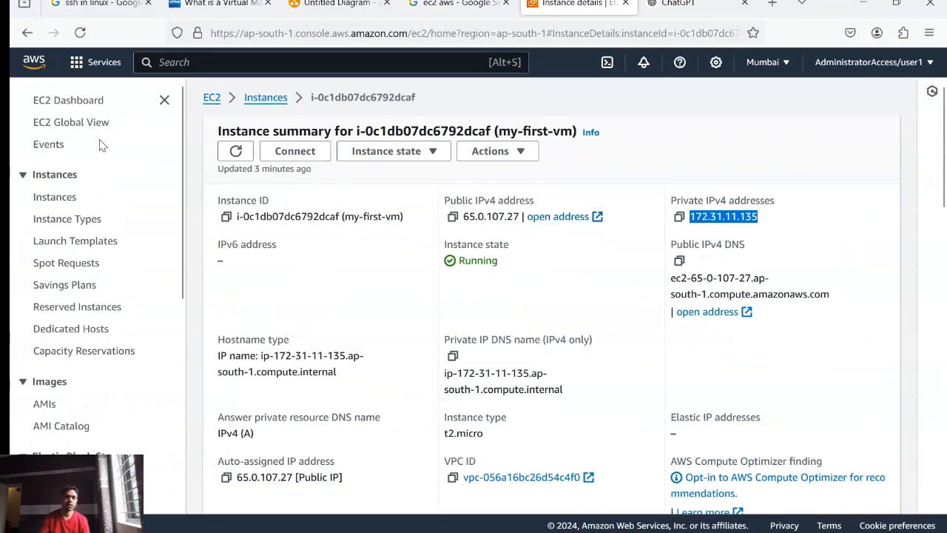
{"action": "left_click", "coordinate": [65, 199]}
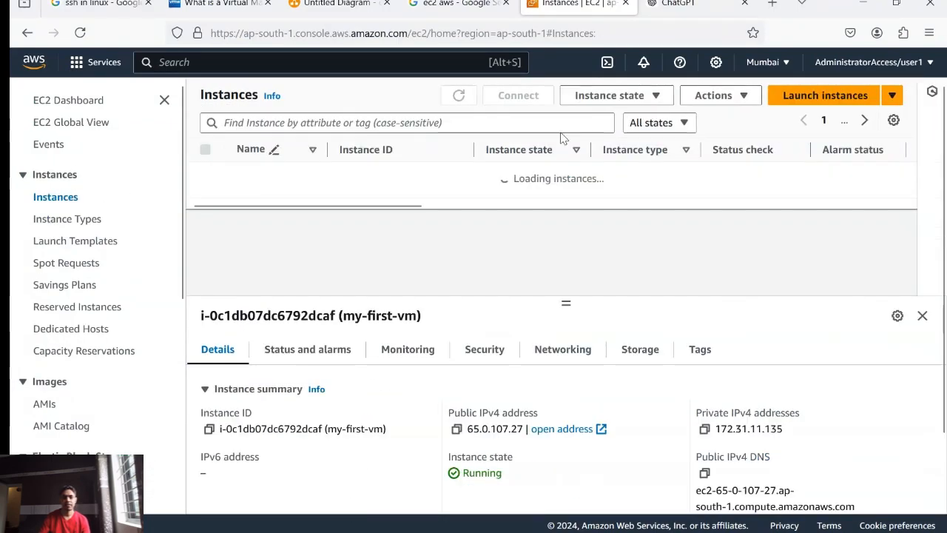
Stop the my-first-vm instance and confirm the stop request
{"action": "left_click", "coordinate": [633, 97]}
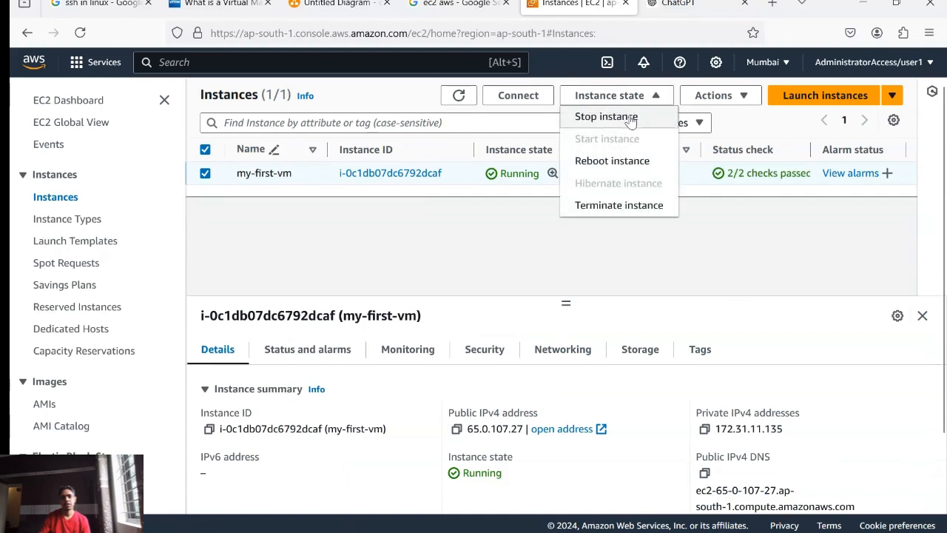
{"action": "left_click", "coordinate": [629, 118]}
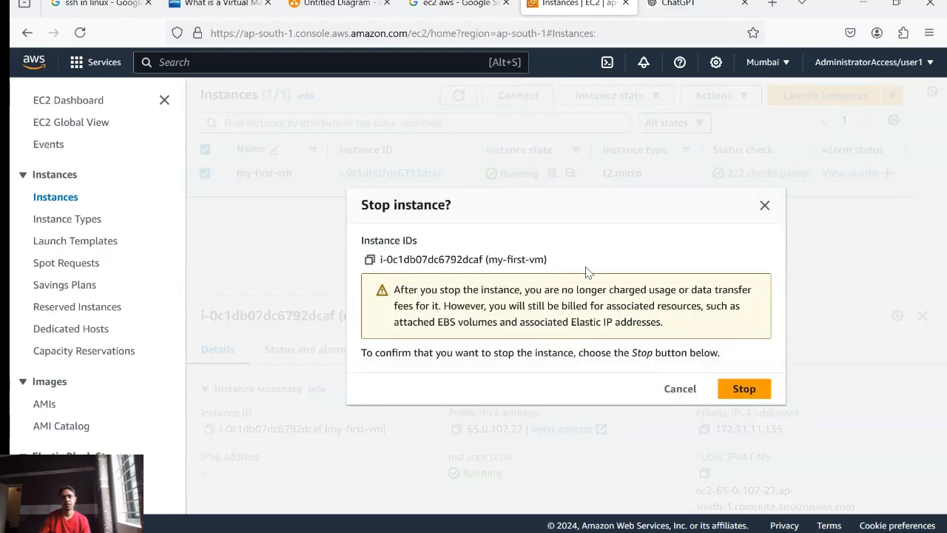
{"action": "left_click", "coordinate": [734, 388]}
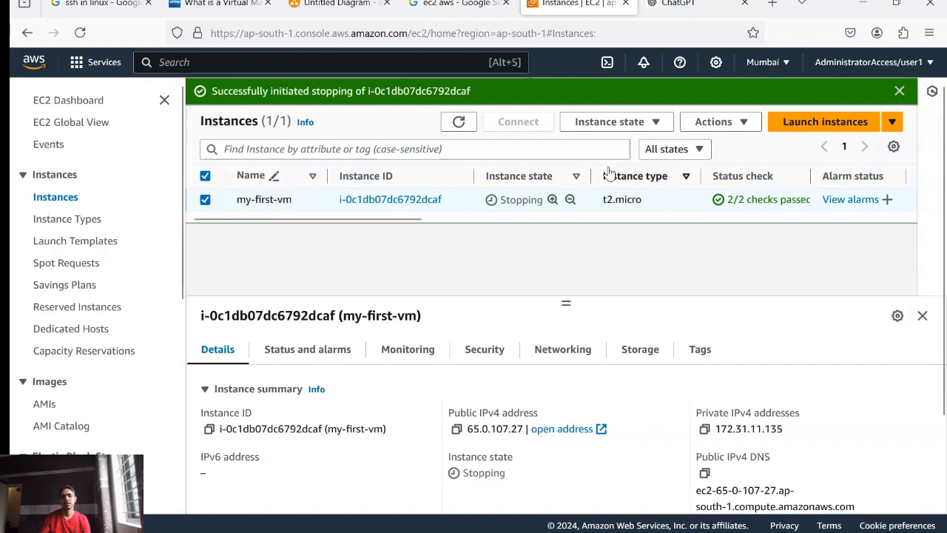
{"action": "left_click", "coordinate": [610, 122]}
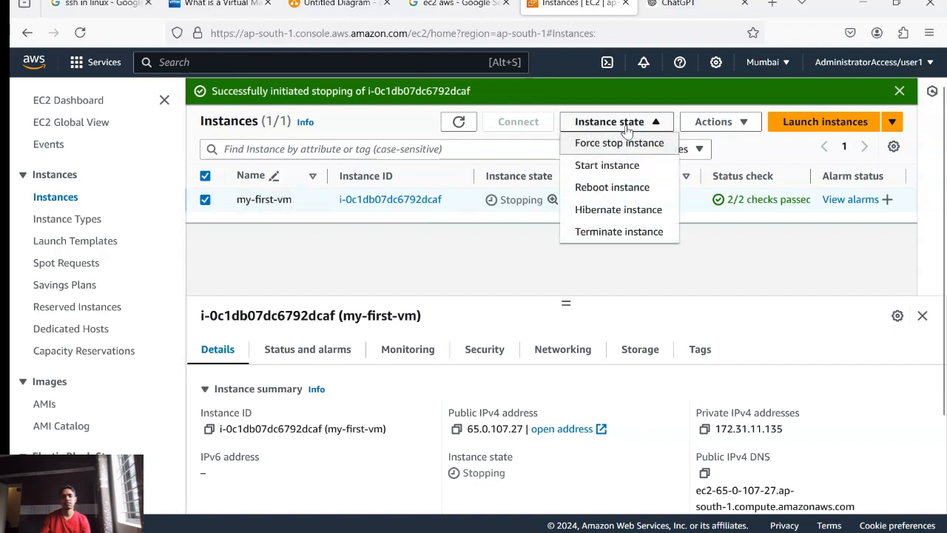
{"action": "left_click", "coordinate": [548, 265]}
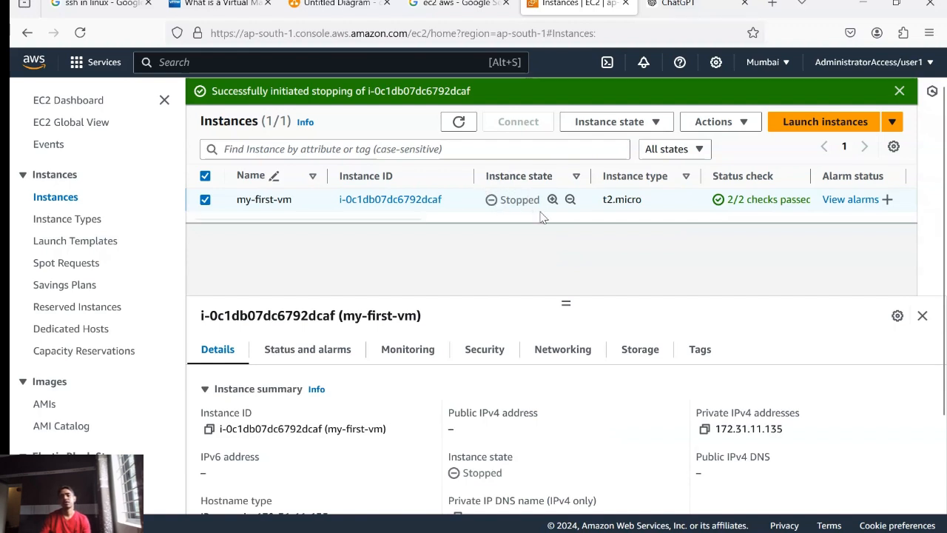
{"action": "left_click", "coordinate": [609, 122]}
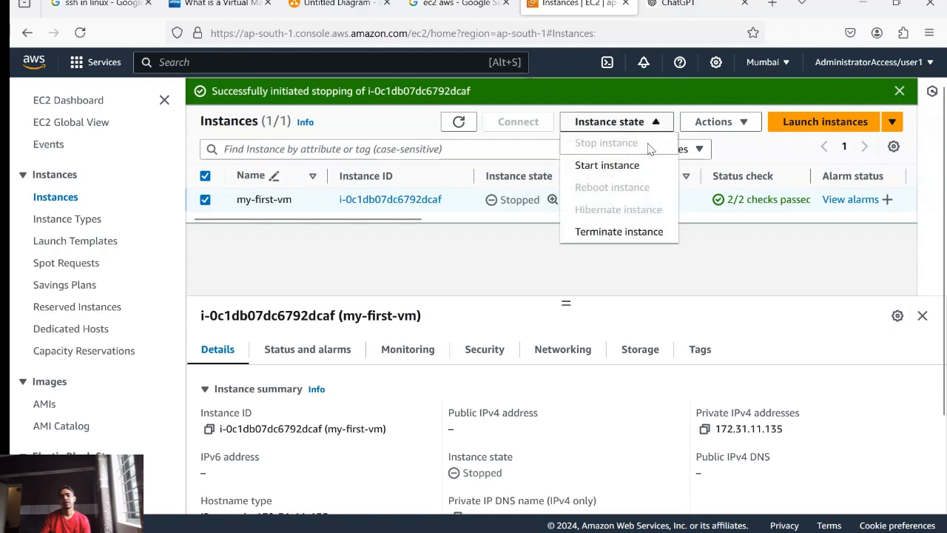
{"action": "left_click", "coordinate": [633, 253]}
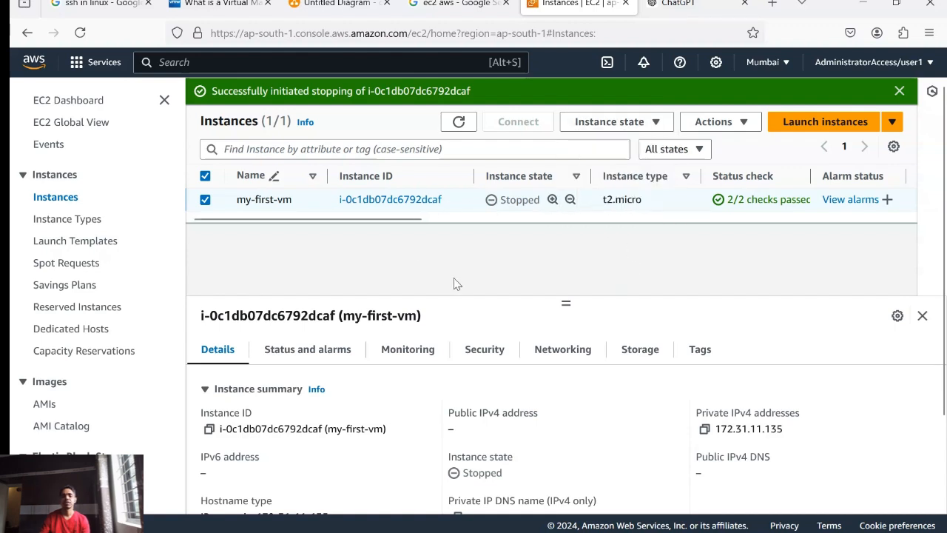